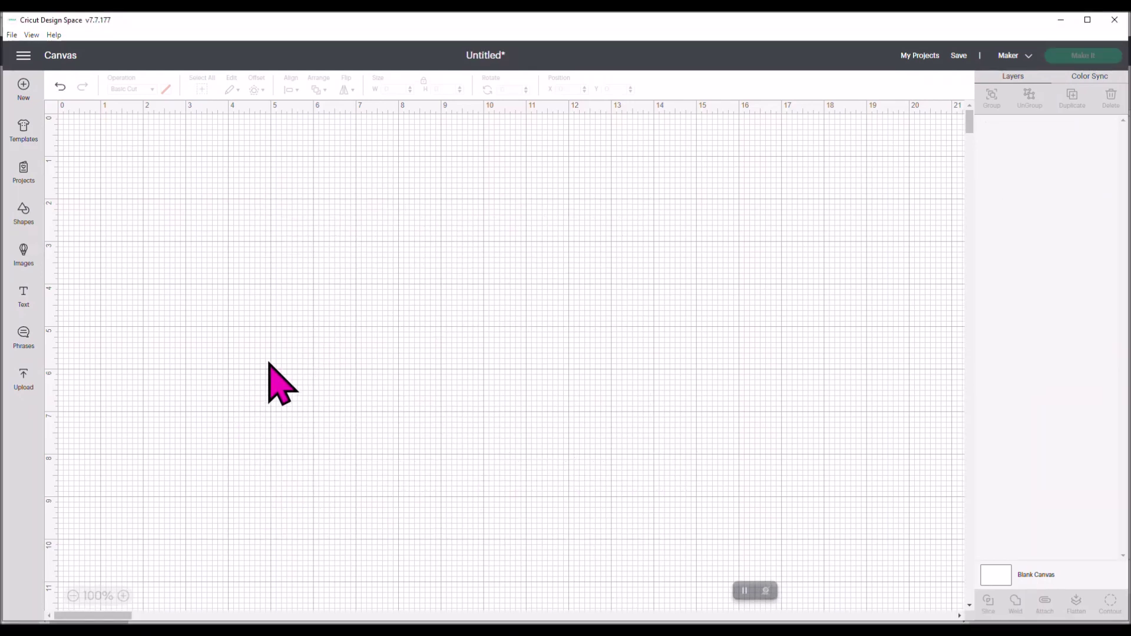
Step: Show the Shapes library next to the new Untitled canvas
left_click(26, 217)
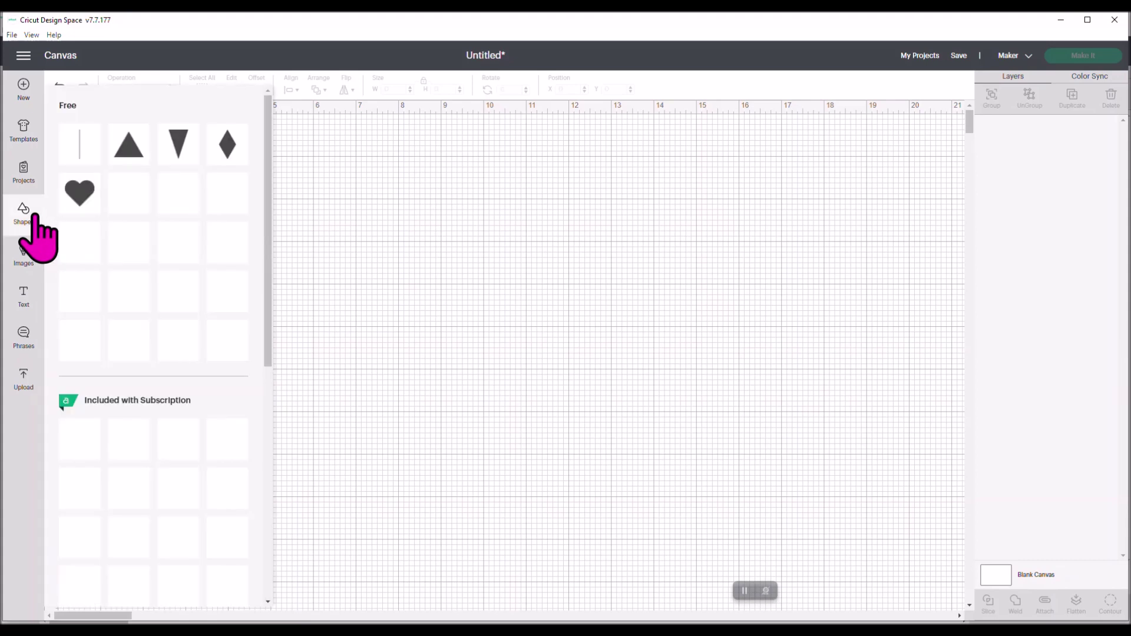
Step: Insert a Heart shape, enlarge it to about 3.9 × 3.4 in and centre it on the canvas
left_click(87, 196)
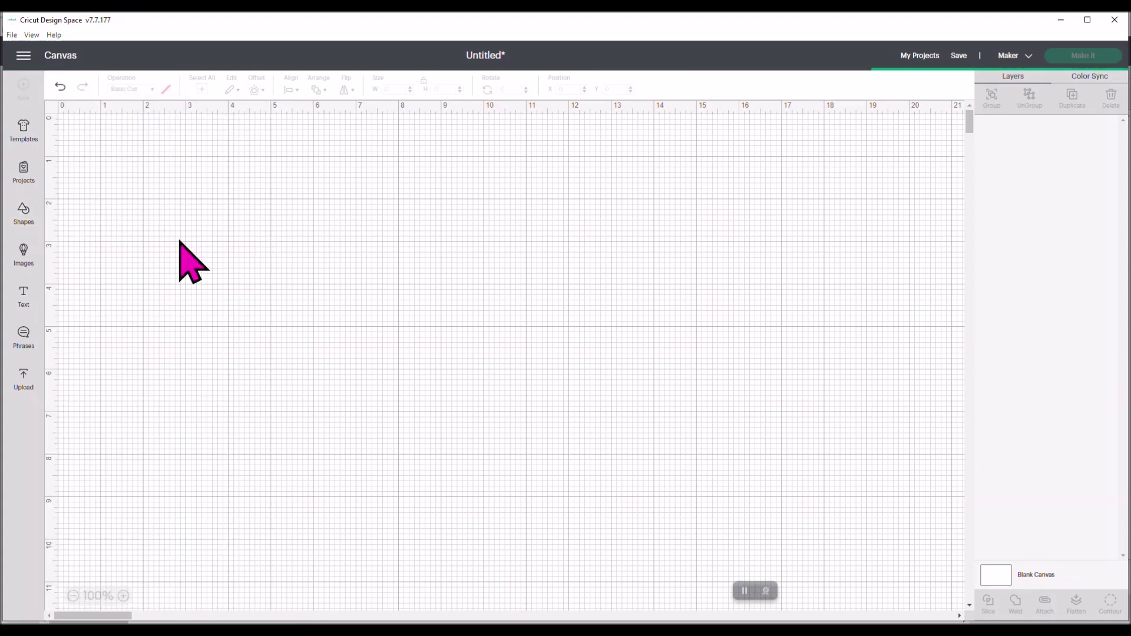
left_click_drag(170, 221, 251, 305)
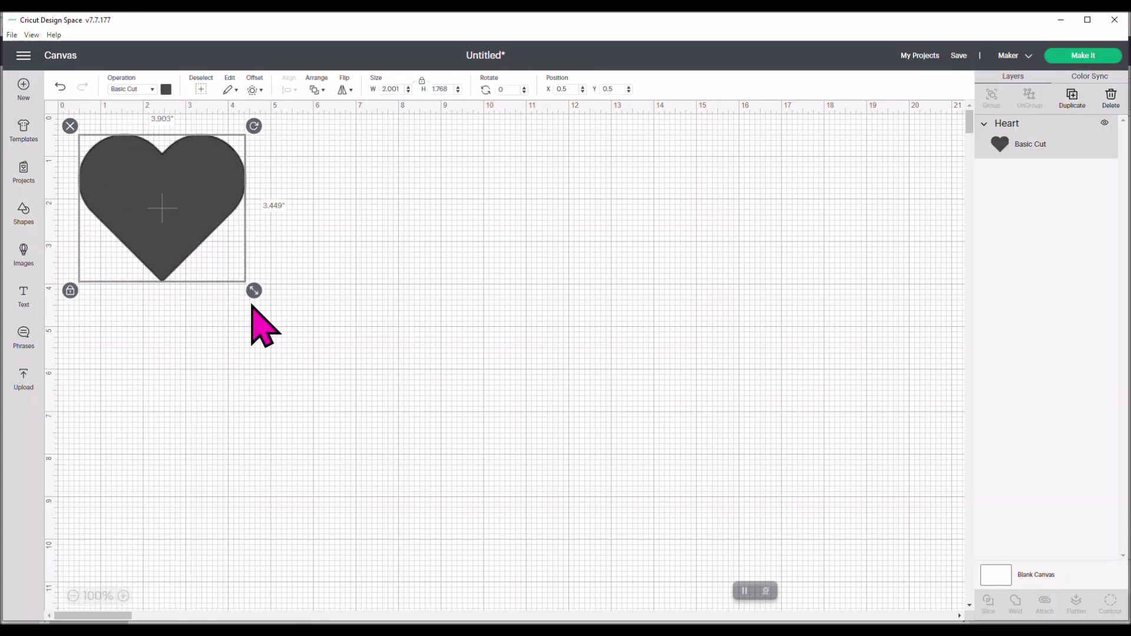
left_click_drag(200, 217, 413, 307)
left_click(553, 290)
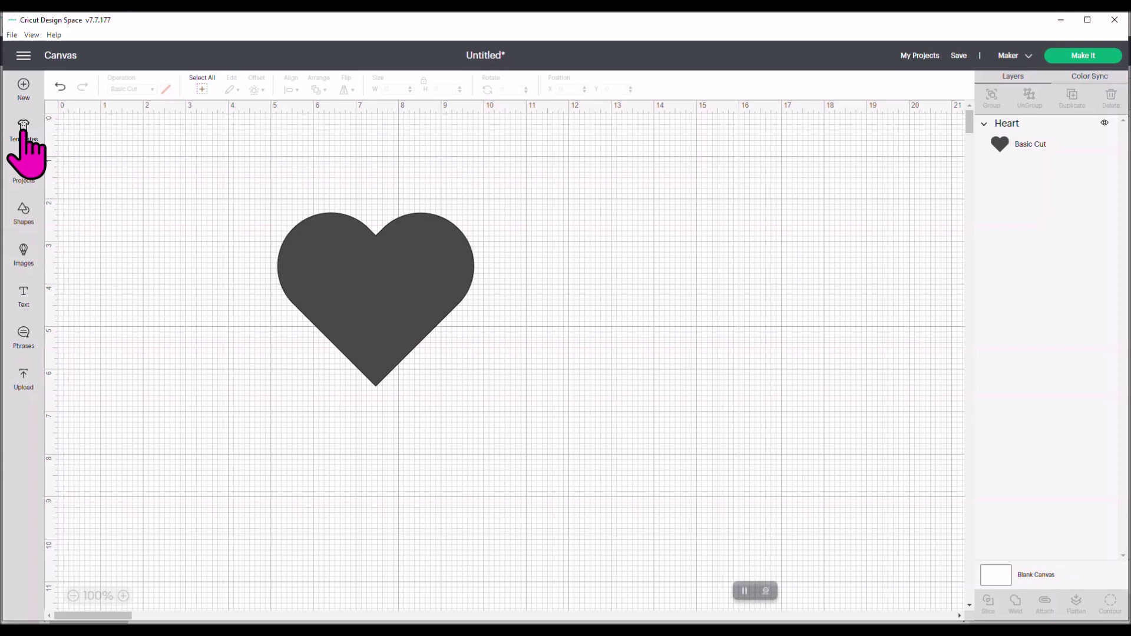
Step: Recolour the heart white with the Operation colour swatch
left_click(389, 268)
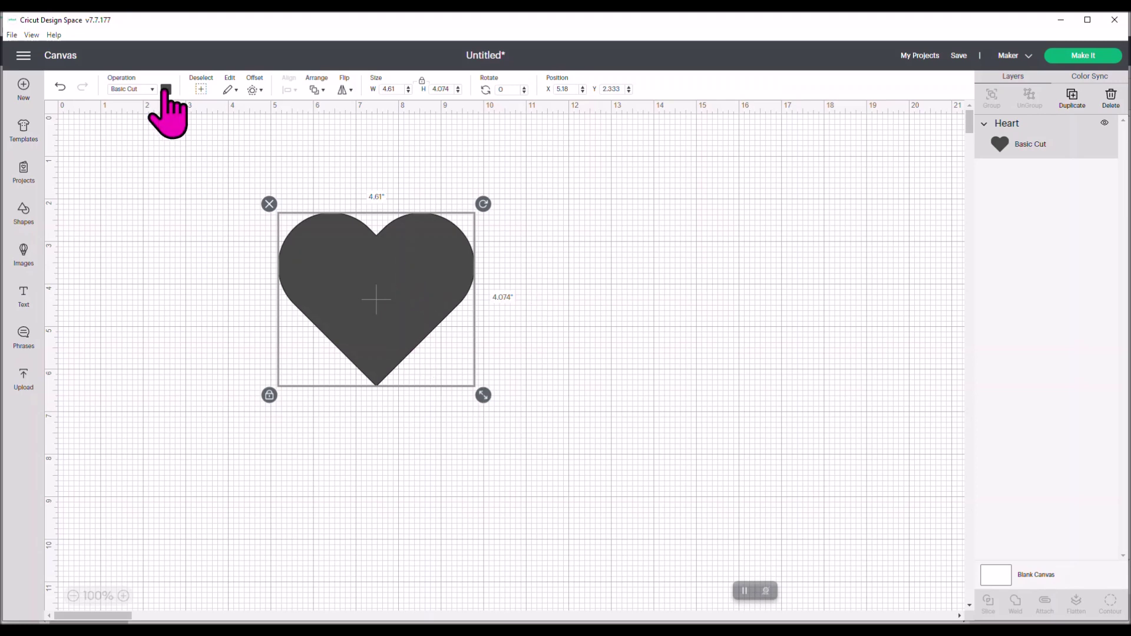
left_click(166, 88)
left_click(178, 199)
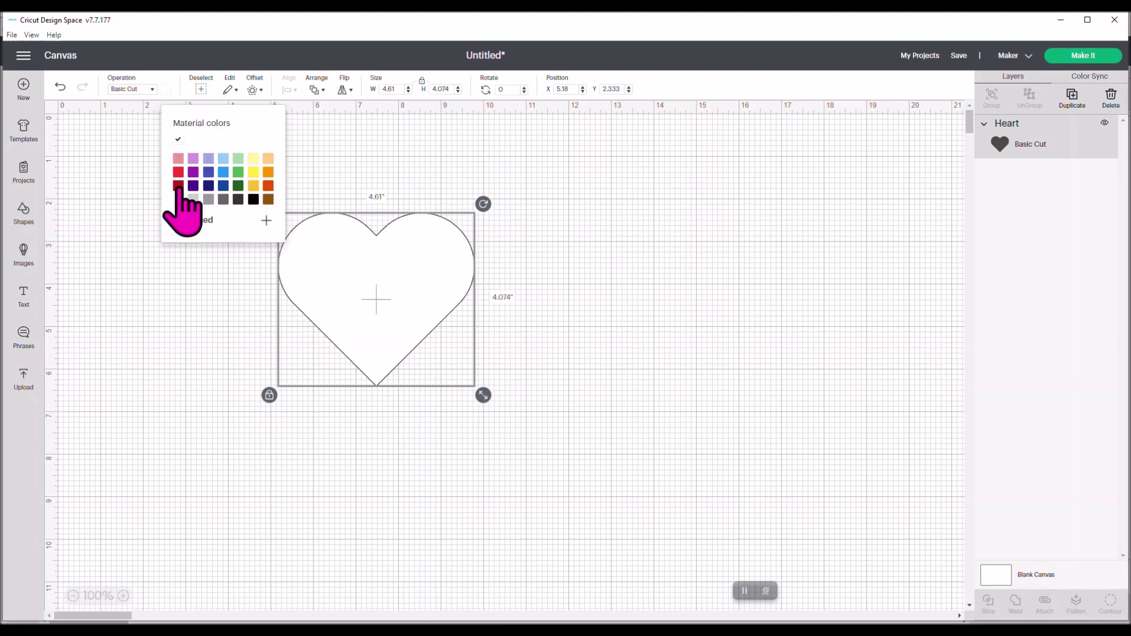
left_click(156, 315)
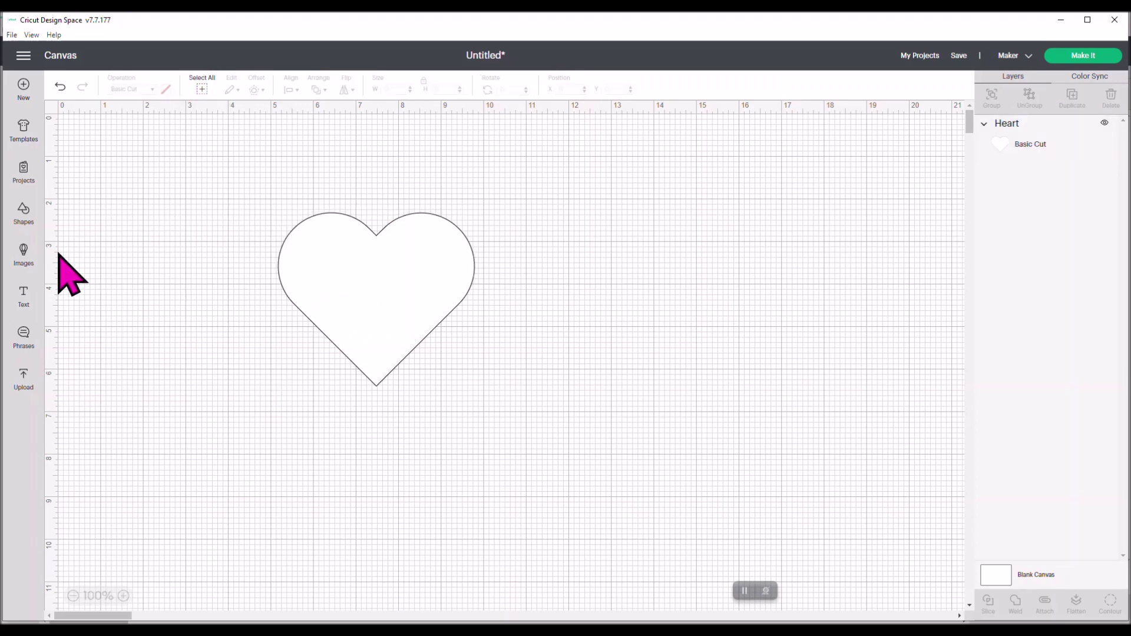
Step: Search images for 'flower' and add the swirly multicolour flower design to the canvas
left_click(24, 252)
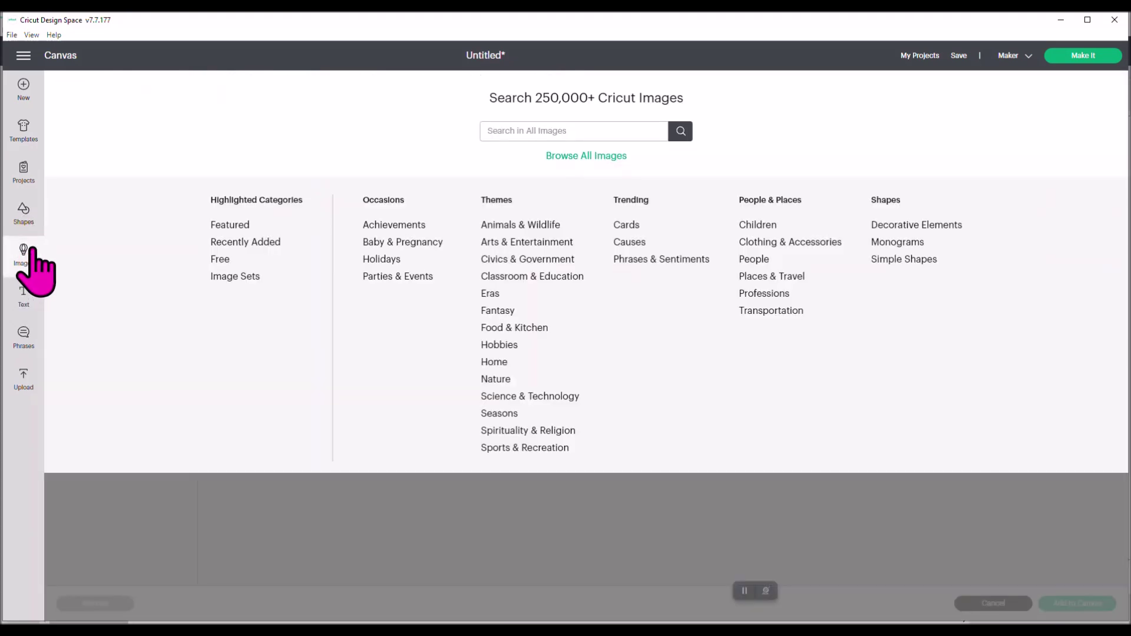
left_click(589, 127)
type("flower")
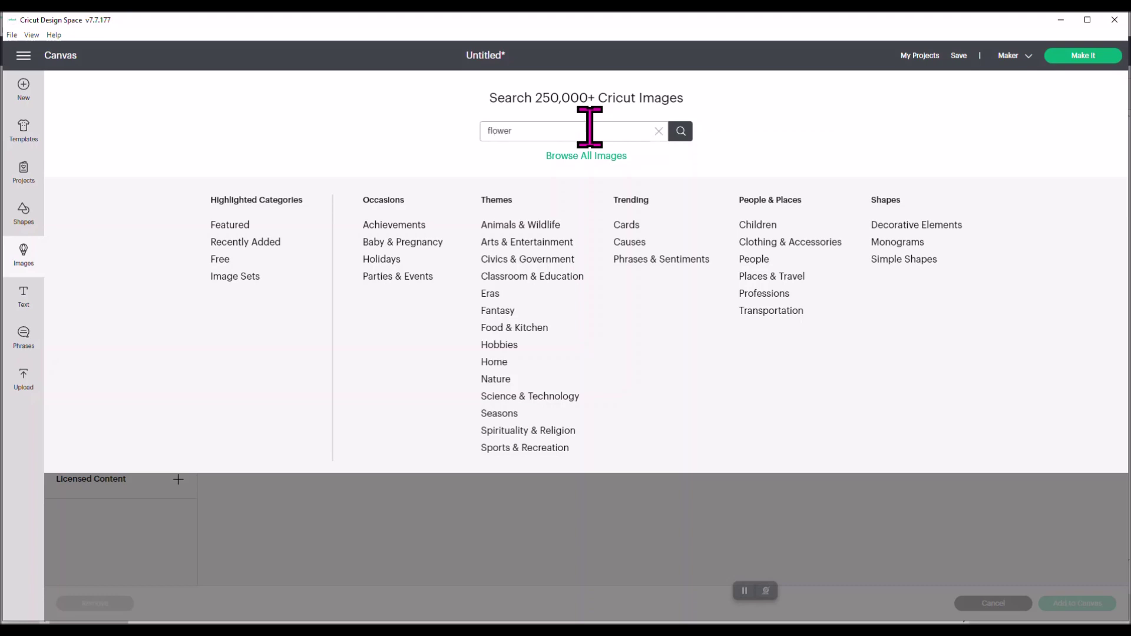
key("Return")
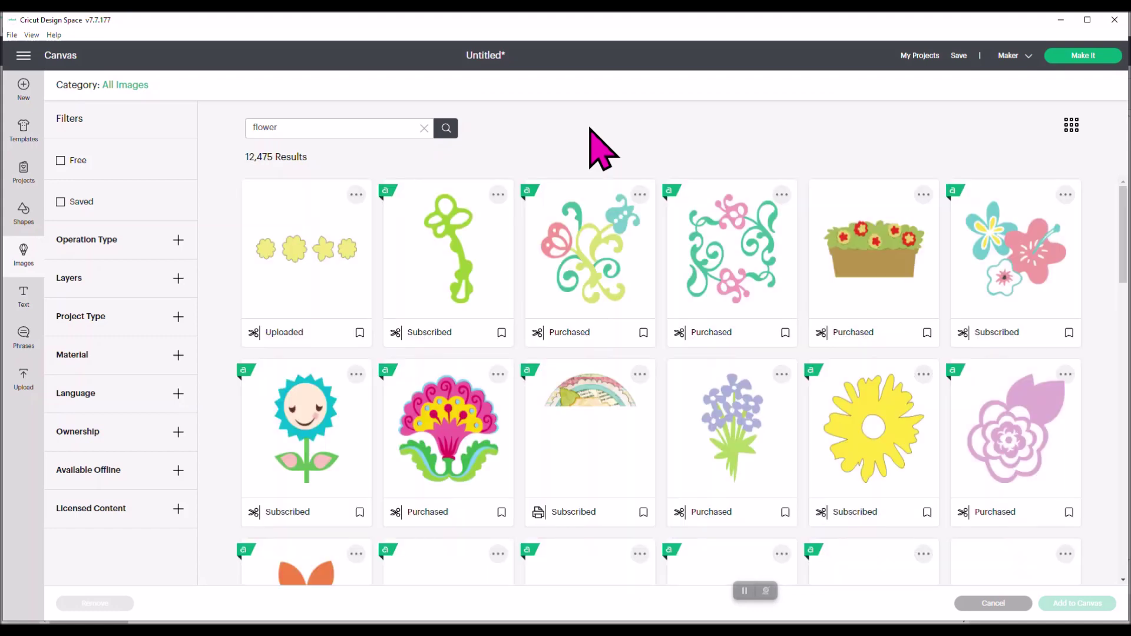
left_click(606, 287)
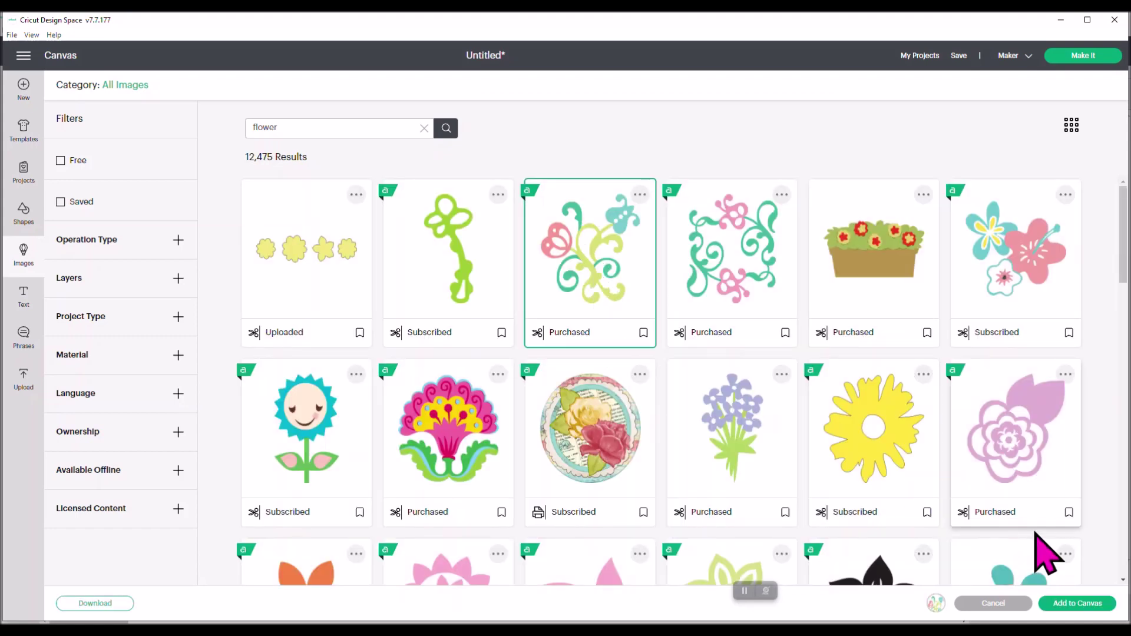
left_click(1078, 604)
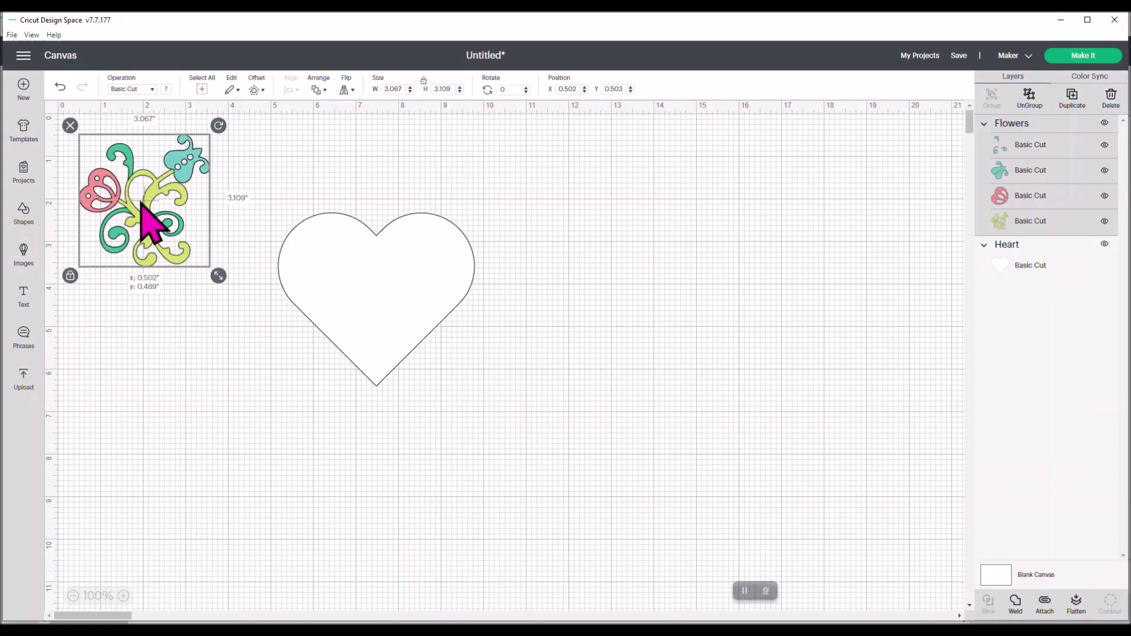
Step: Move the flowers onto the heart, shrink them to about 2.26 in and tilt them about 38°
left_click_drag(143, 214, 381, 312)
left_click(421, 330)
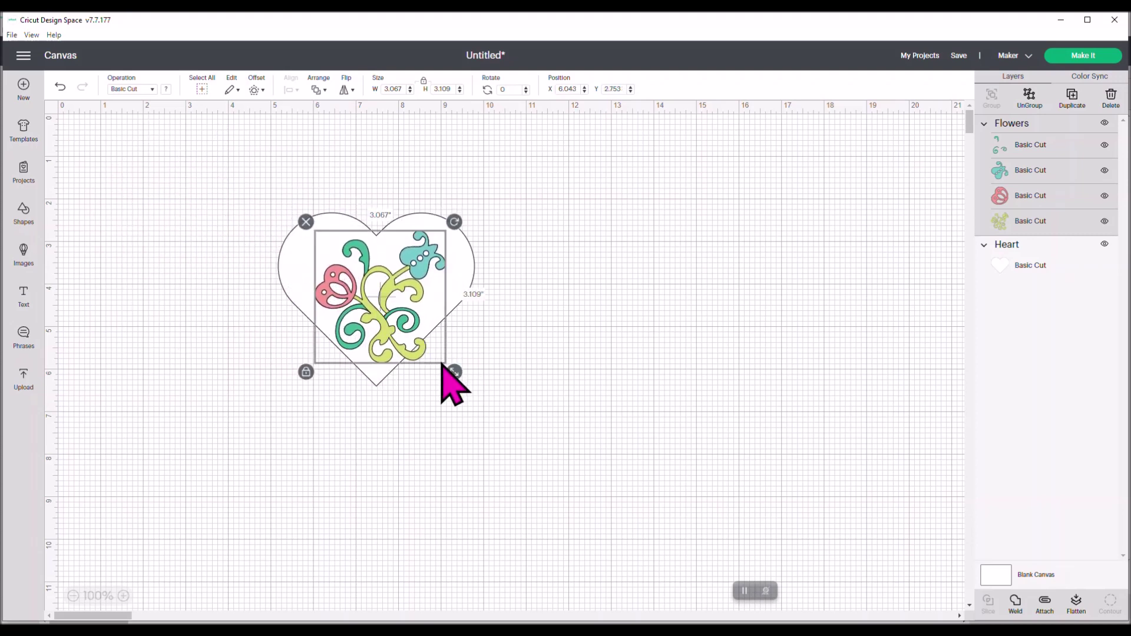
left_click_drag(448, 372, 424, 341)
left_click_drag(379, 271, 387, 287)
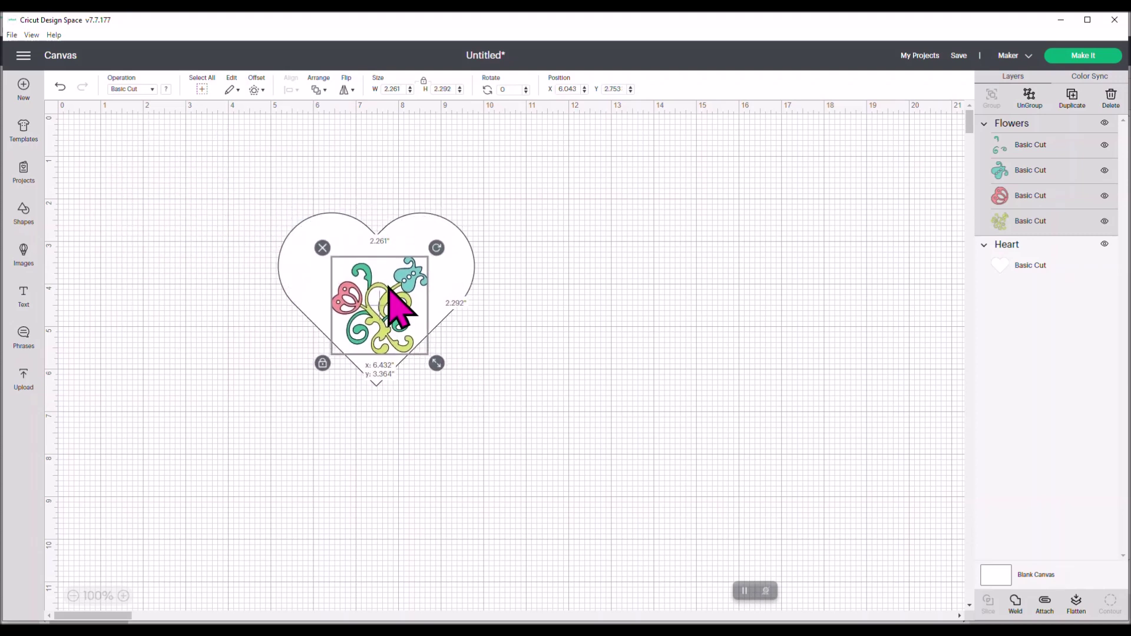
left_click_drag(440, 252, 397, 298)
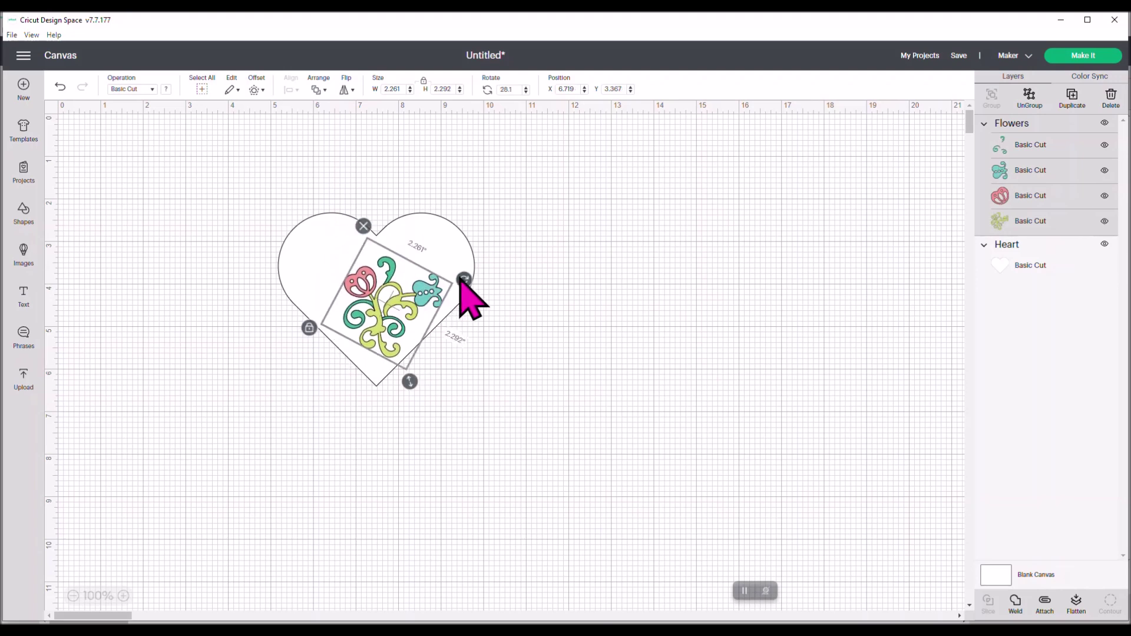
left_click_drag(461, 285, 376, 295)
Step: Fine-tune the flowers to about 44°, slightly larger and shifted right, then send to Prepare
left_click(501, 327)
left_click_drag(459, 281, 461, 298)
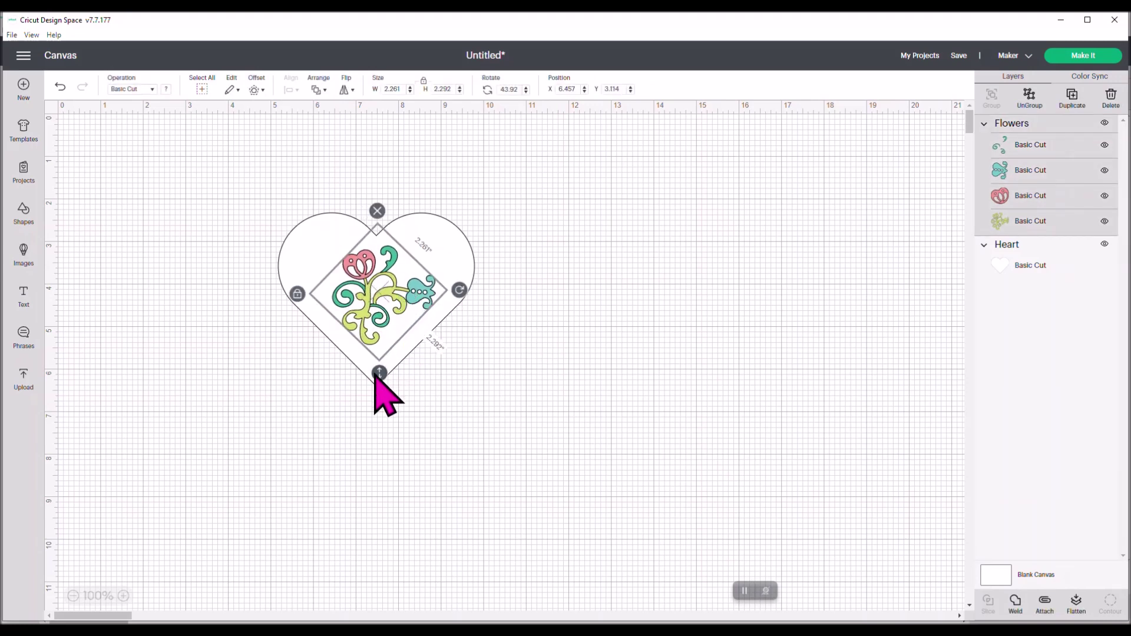
mouse_move(377, 378)
left_mouse_down()
mouse_move(384, 361)
mouse_move(391, 380)
left_mouse_up()
left_click_drag(370, 294, 381, 297)
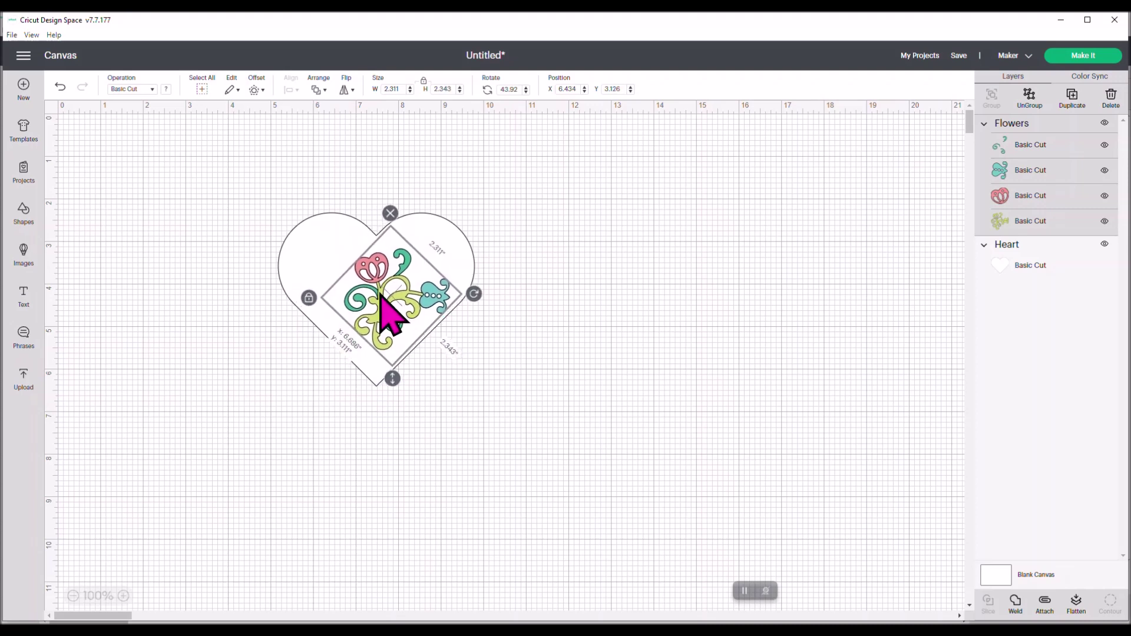
left_click(516, 330)
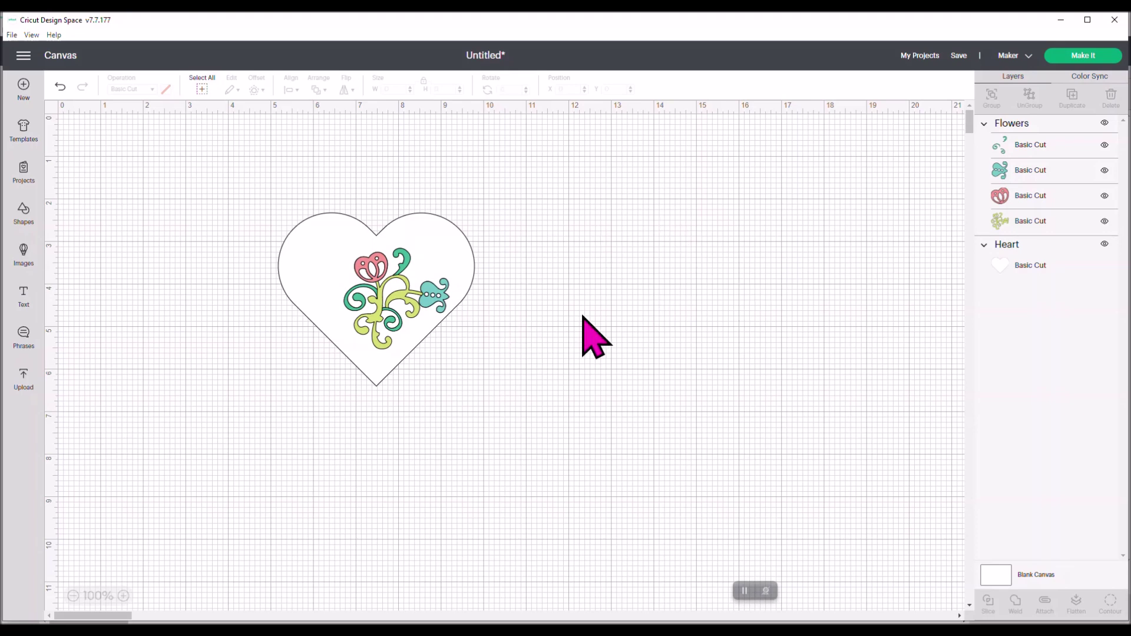
left_click(1077, 58)
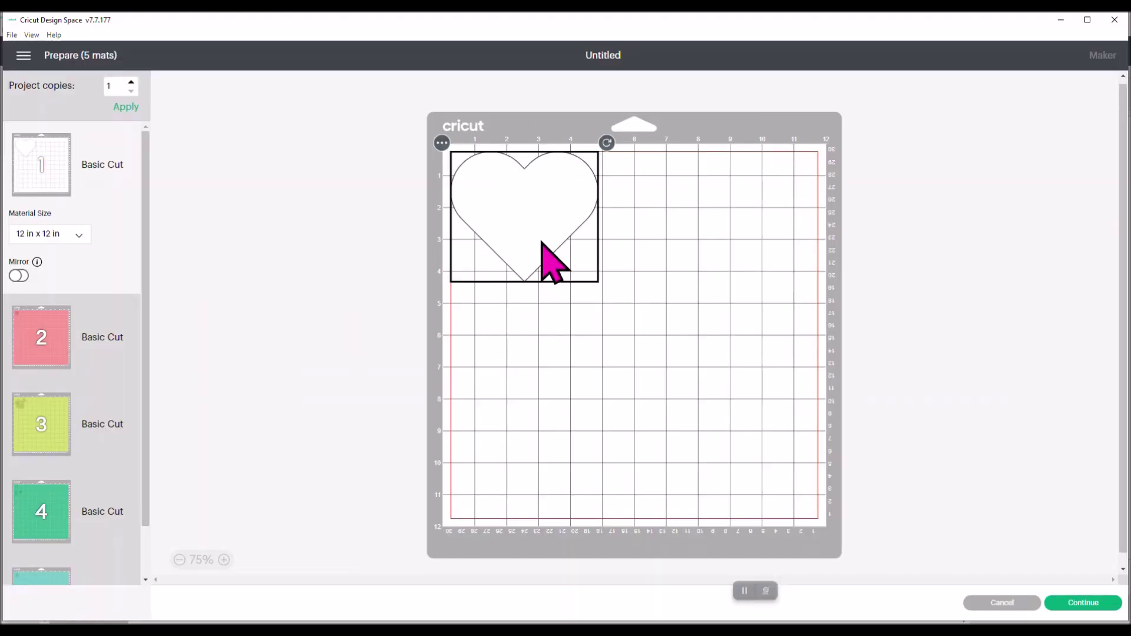
left_click(1001, 603)
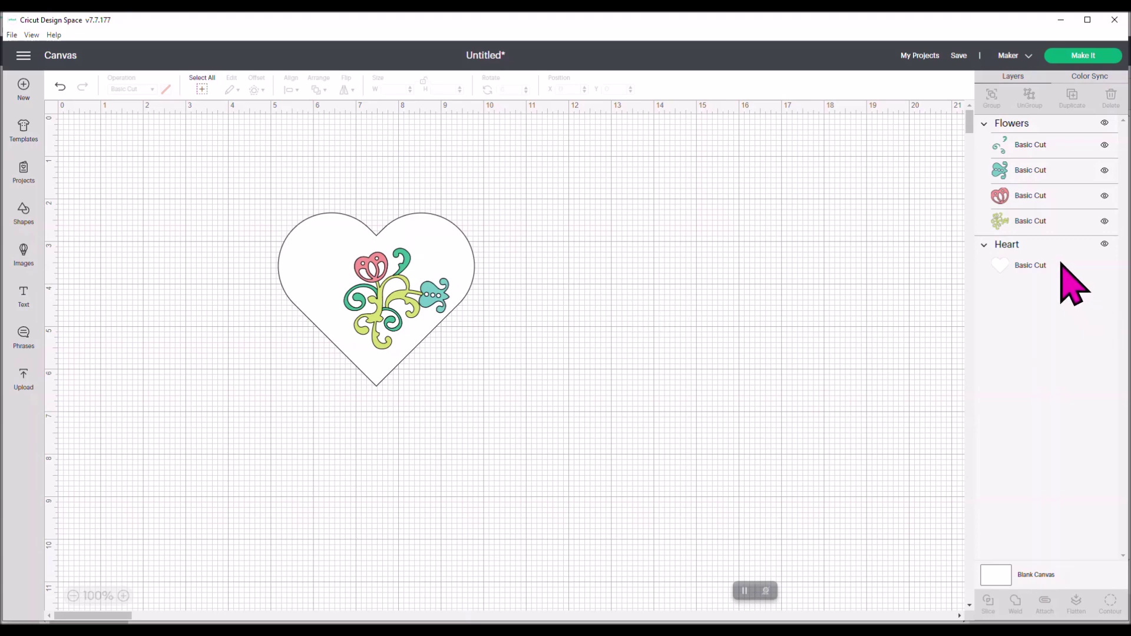
Step: Move the flower design off the heart to the right, nudge the heart left and select it
left_click(1105, 243)
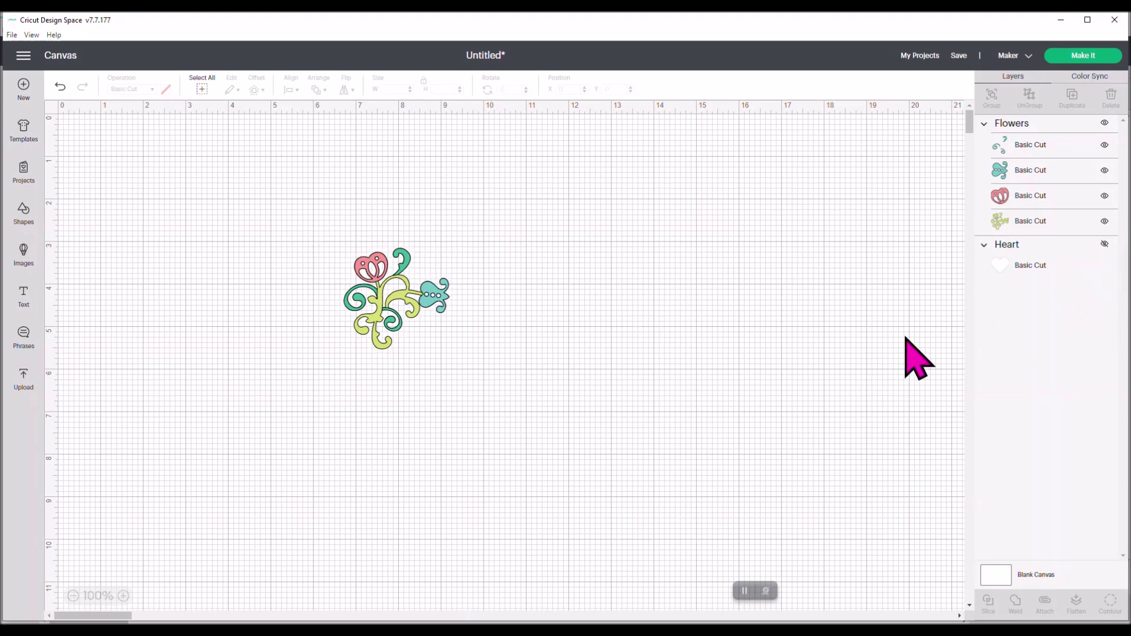
left_click(1105, 244)
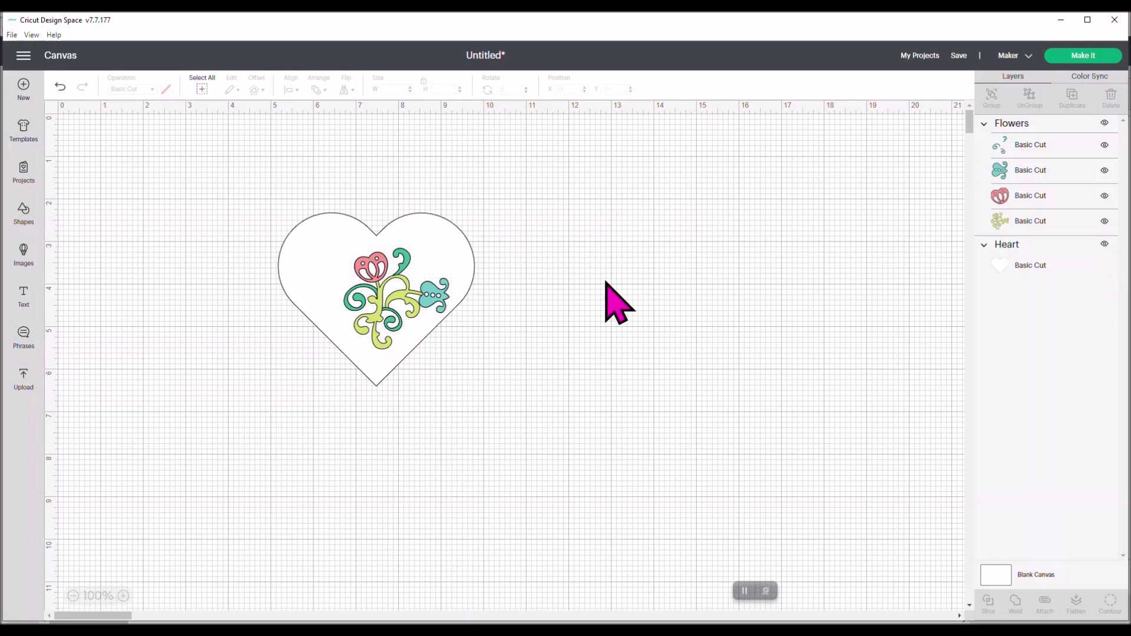
left_click_drag(383, 296, 753, 295)
left_click_drag(404, 299, 381, 295)
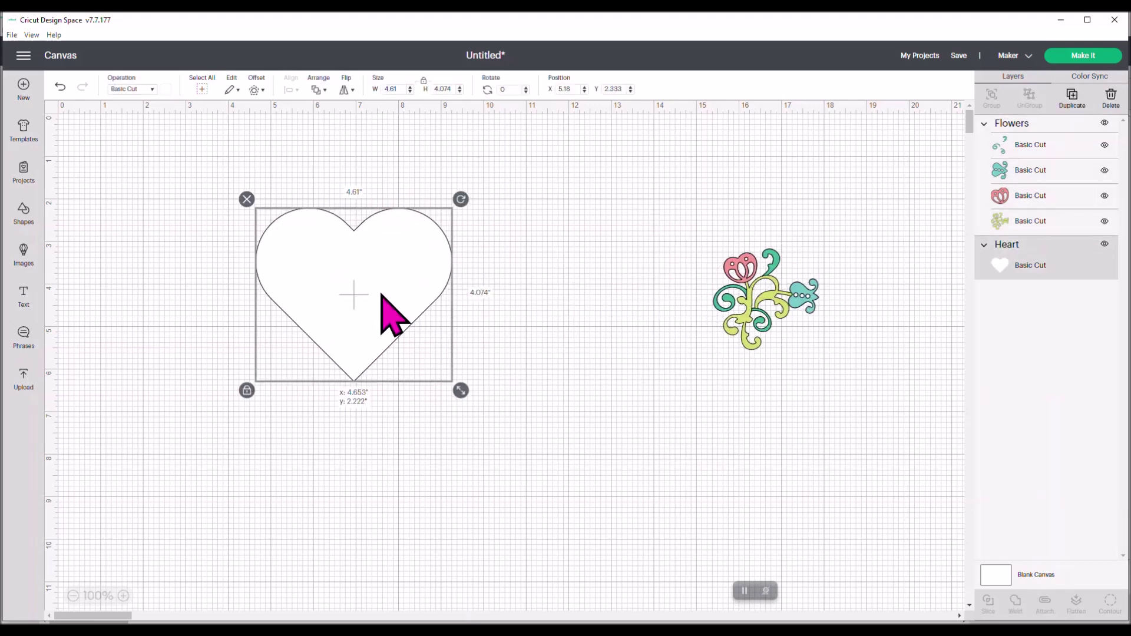
left_click(505, 295)
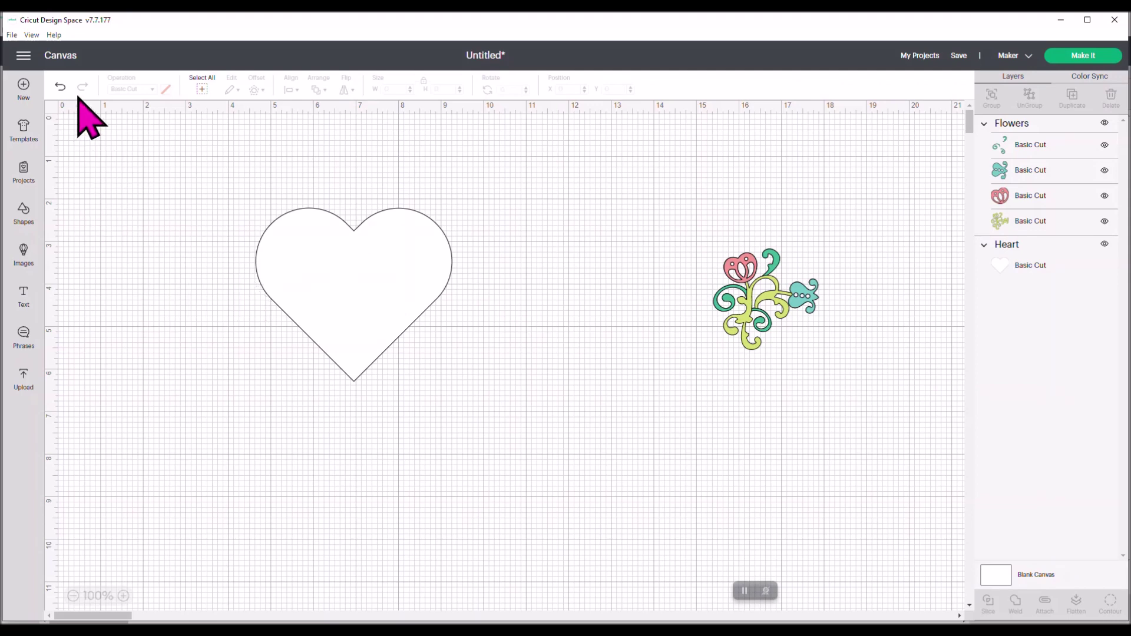
left_click(313, 238)
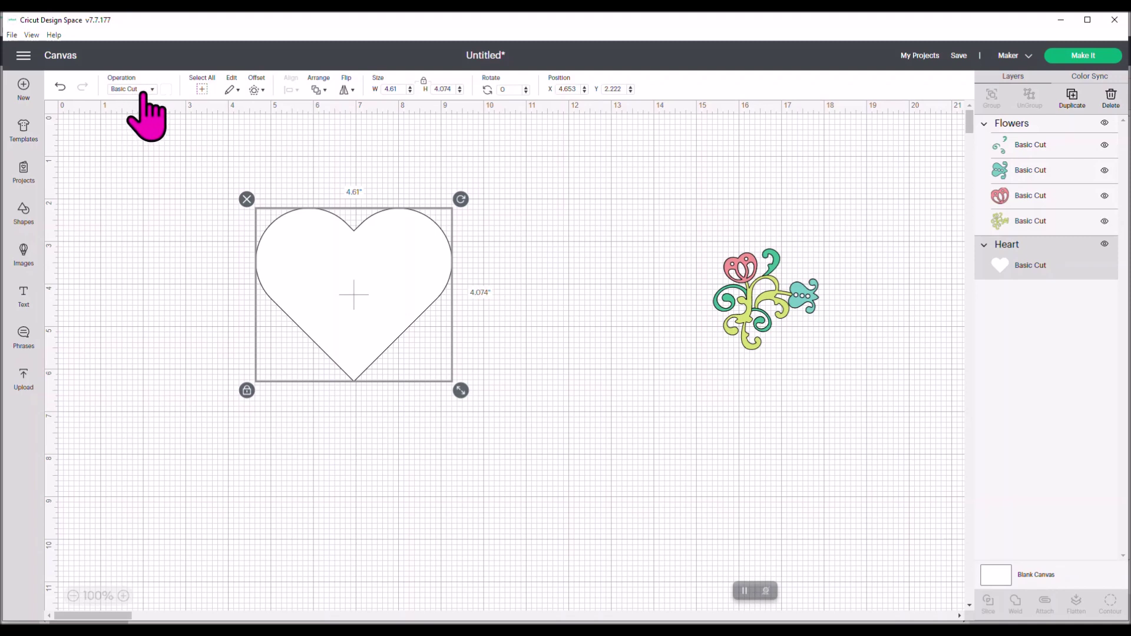
left_click(153, 90)
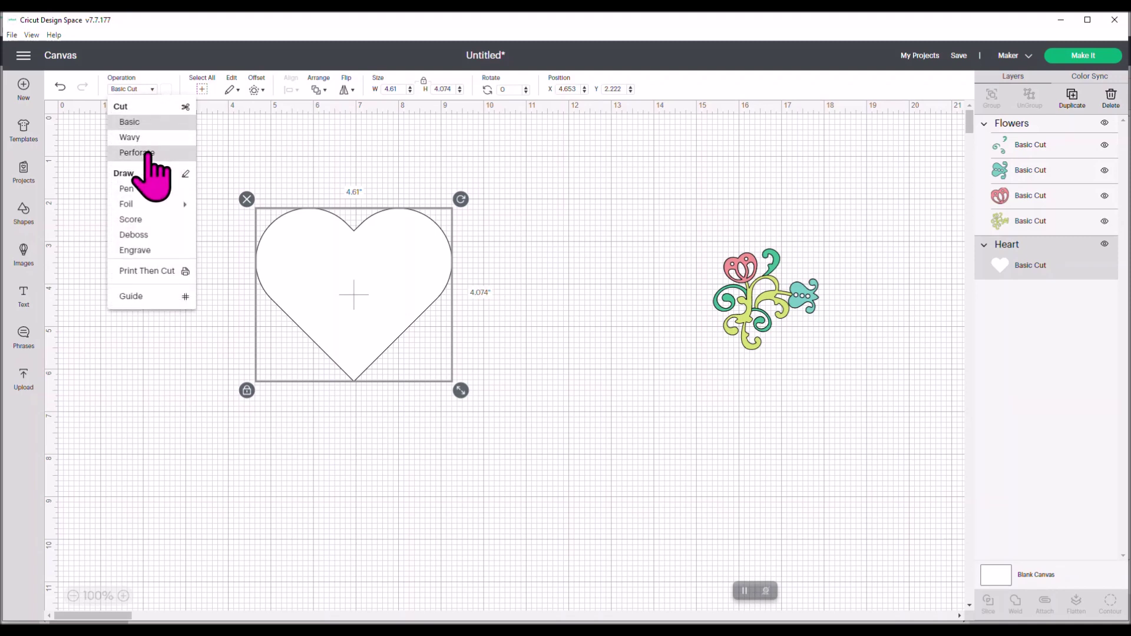
Step: Set the heart's operation to Guide and shift it slightly up and right
left_click(130, 296)
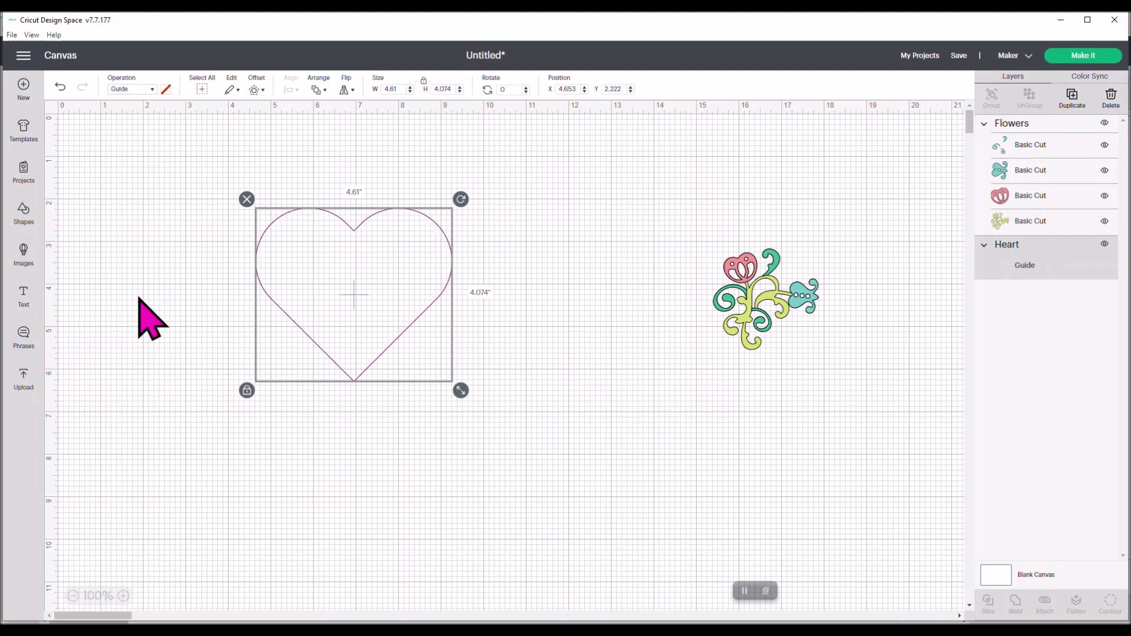
left_click(563, 292)
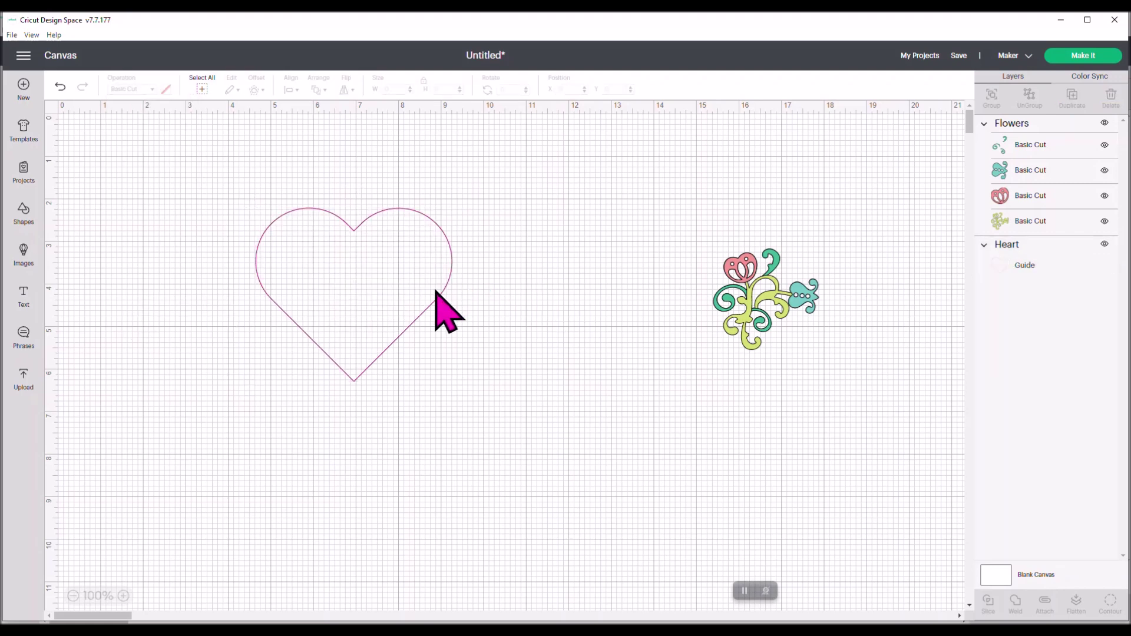
left_click_drag(435, 292, 417, 278)
left_click(514, 280)
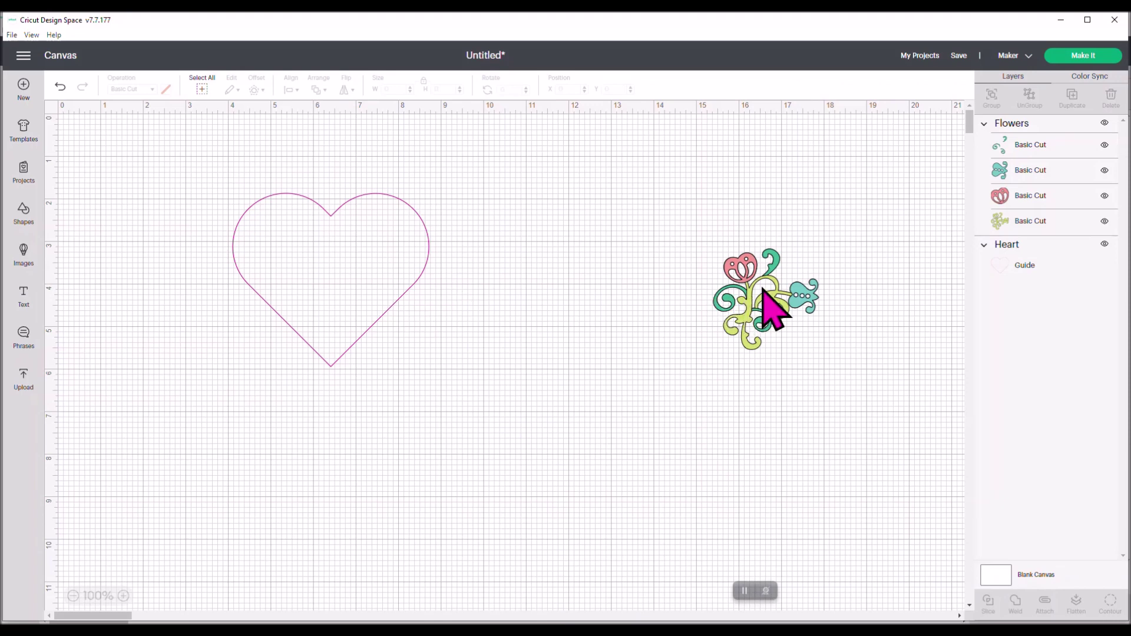
Step: Place the flowers inside the heart guide, rotate them upright, and send the design to Prepare
left_click_drag(762, 295, 338, 276)
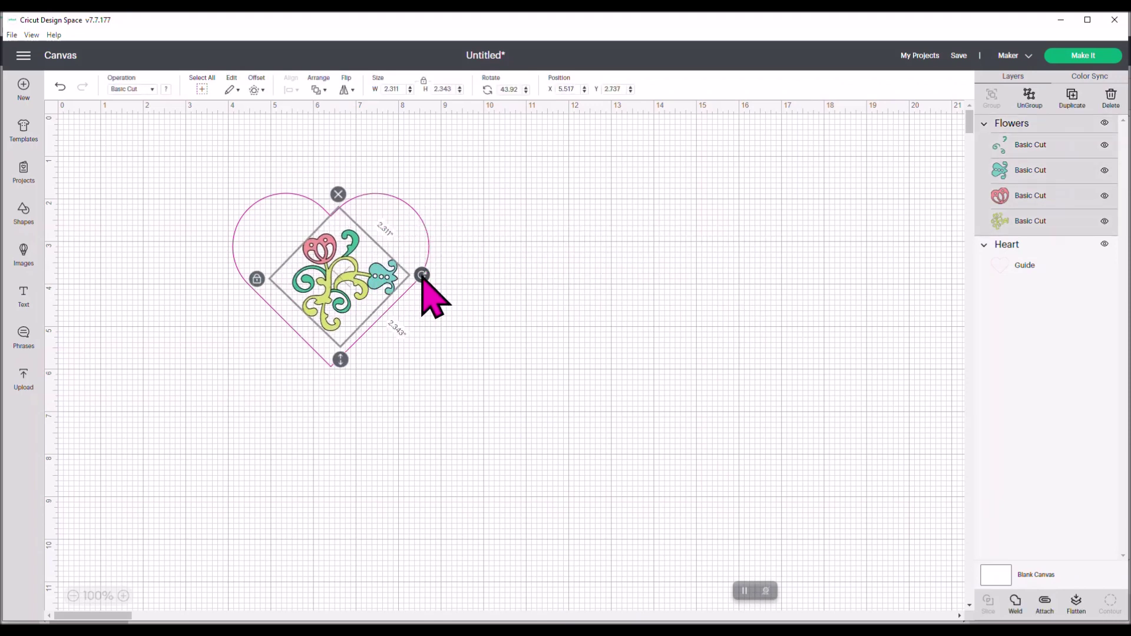
mouse_move(421, 276)
left_mouse_down()
mouse_move(376, 272)
mouse_move(429, 278)
mouse_move(430, 266)
left_mouse_up()
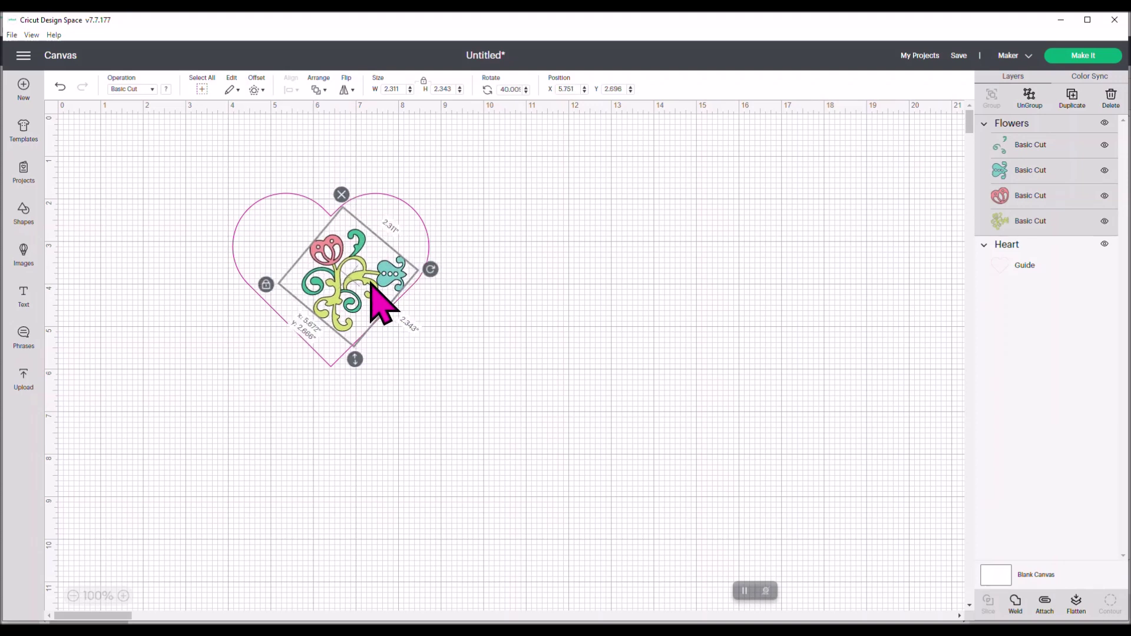
left_click(546, 277)
left_click(352, 283)
left_click(580, 270)
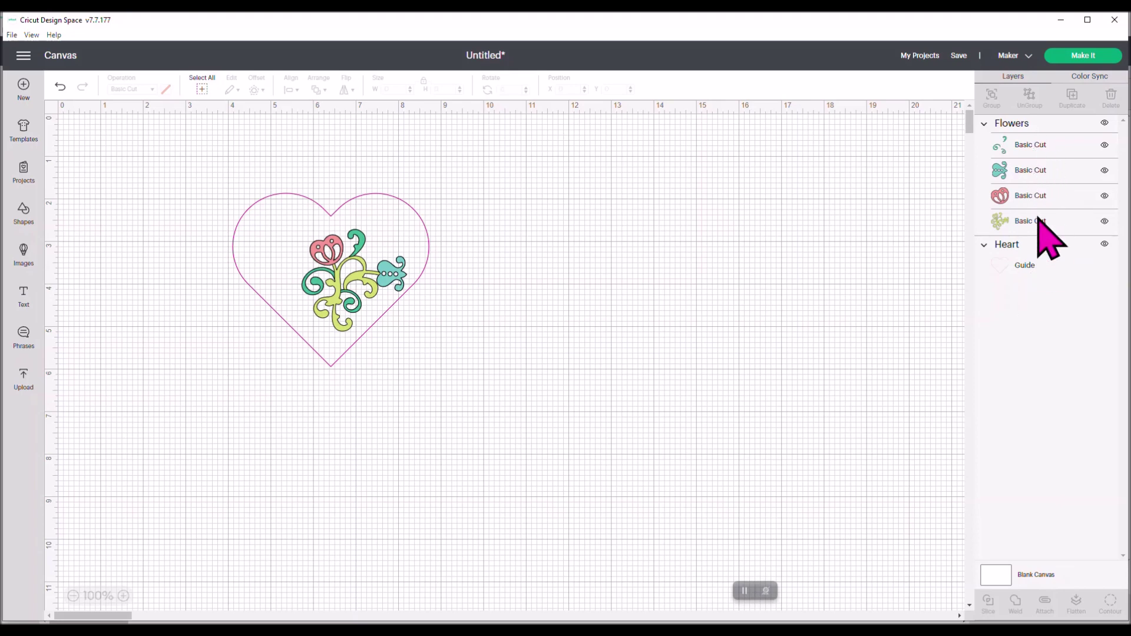
left_click(1084, 55)
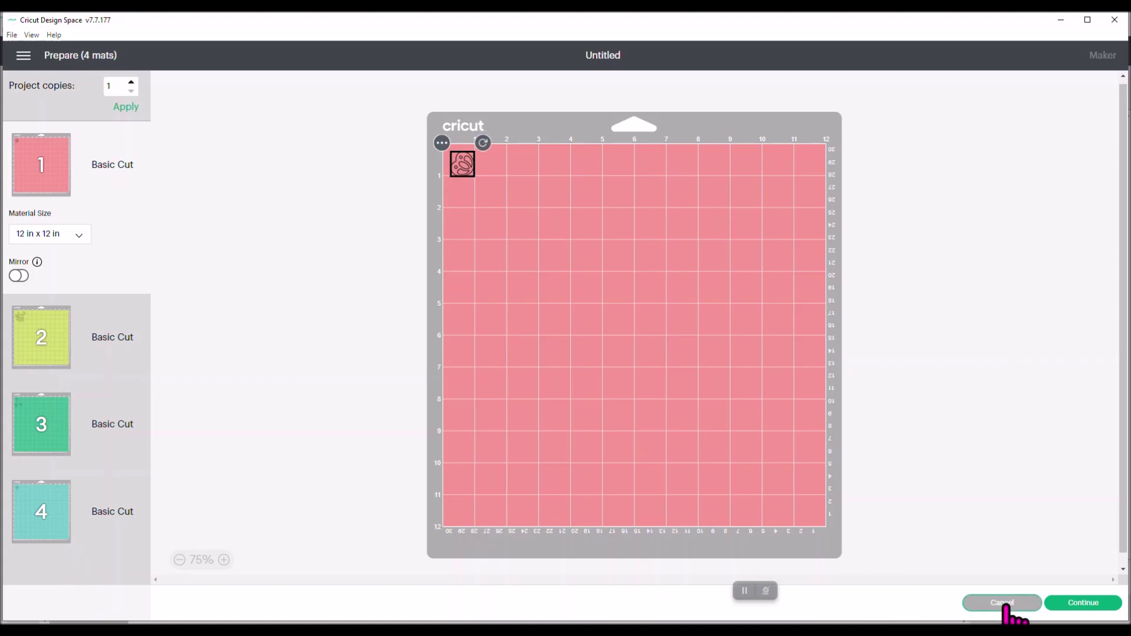
left_click(1001, 602)
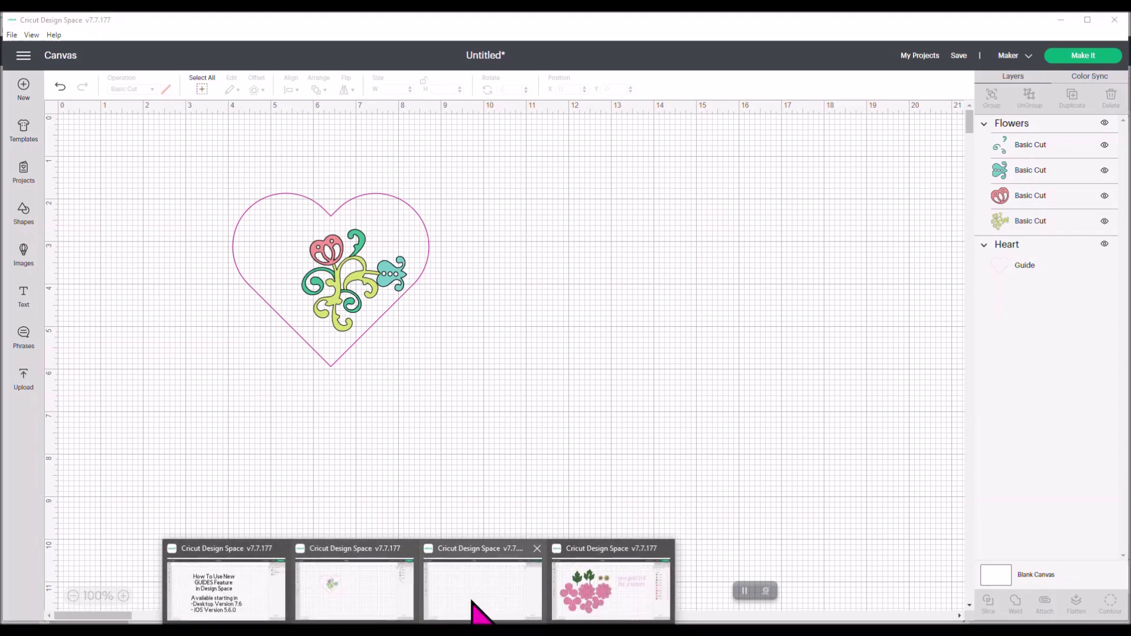
Step: In the blank Untitled window, insert a Rectangle from Shapes and move it onto the canvas
left_click(479, 604)
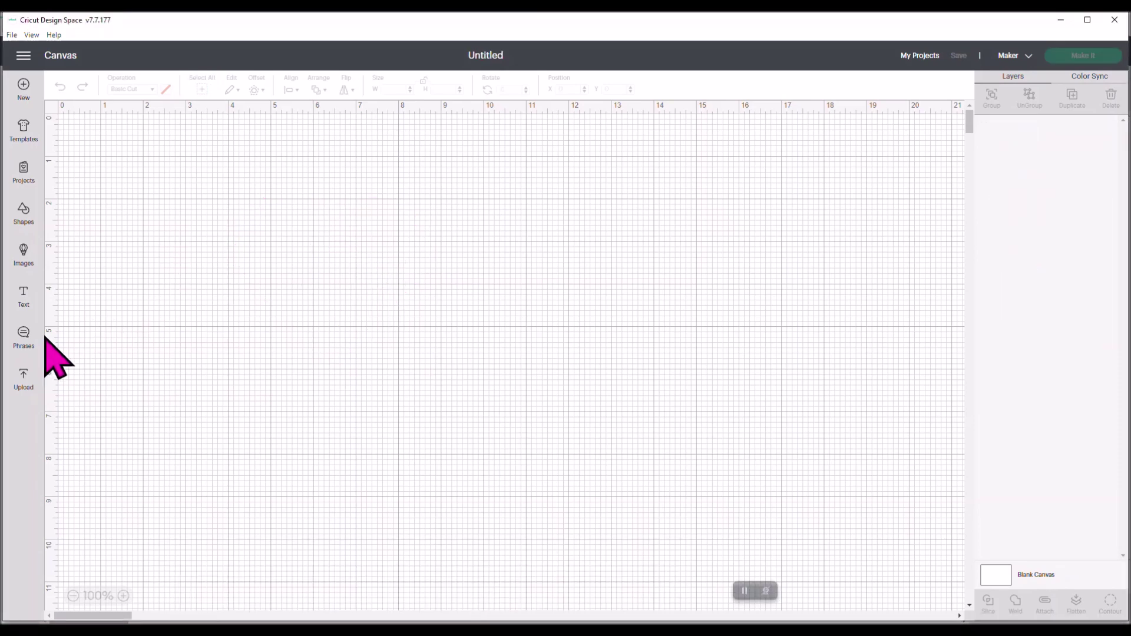
left_click(23, 214)
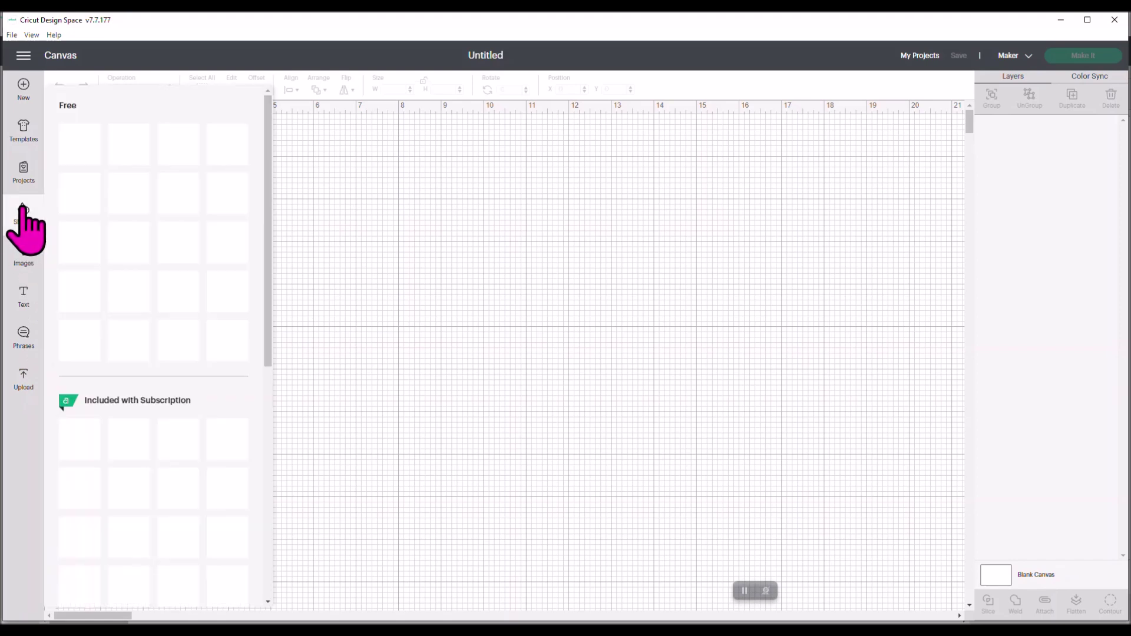
left_click(124, 340)
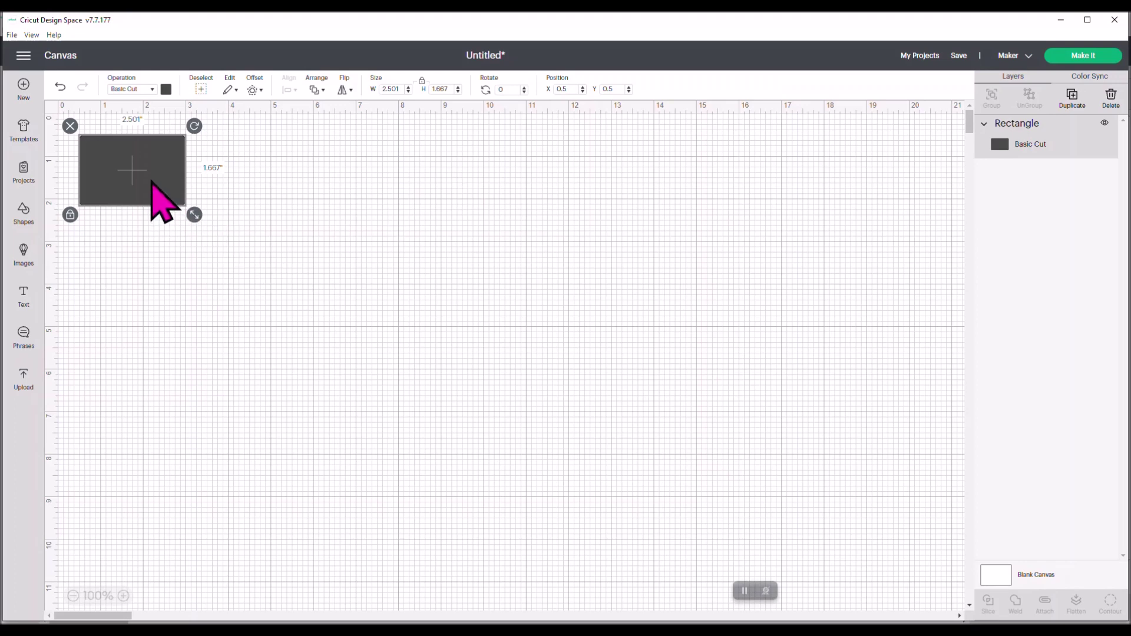
left_click_drag(151, 183, 328, 246)
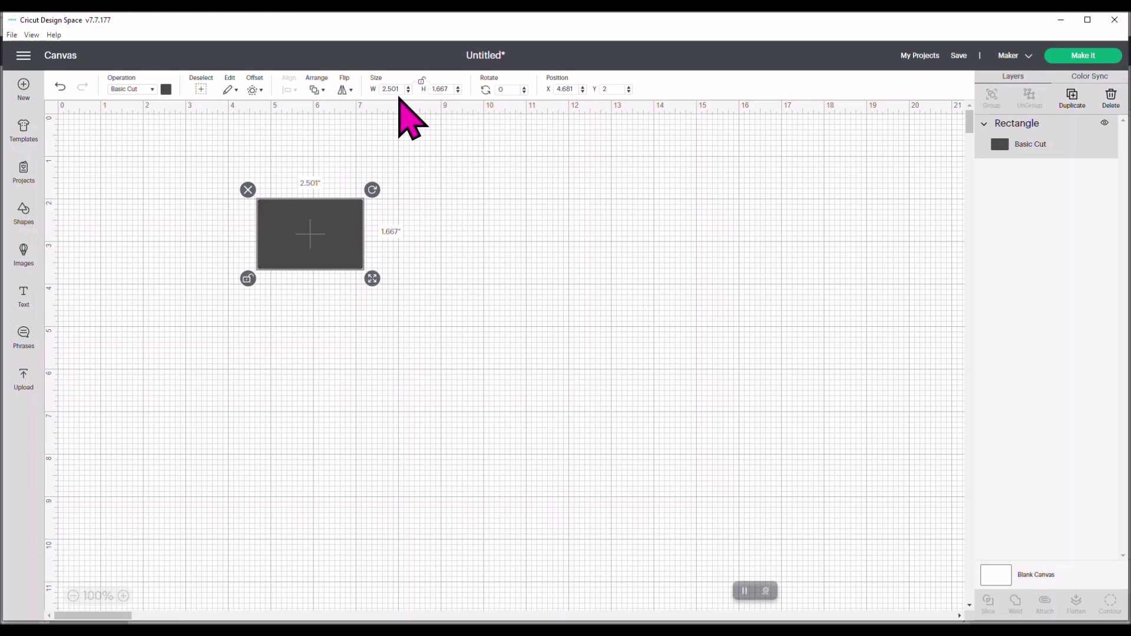
Step: Size the rectangle to 30 × 18 in, reposition it and zoom out to see it whole
left_click_drag(398, 89, 375, 89)
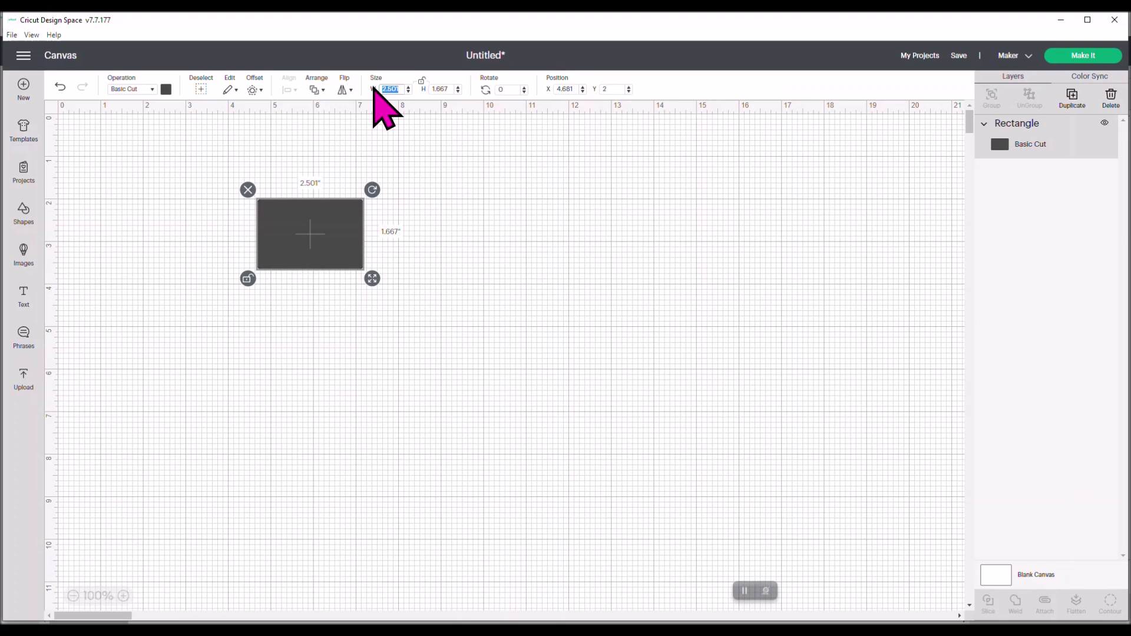
type("30")
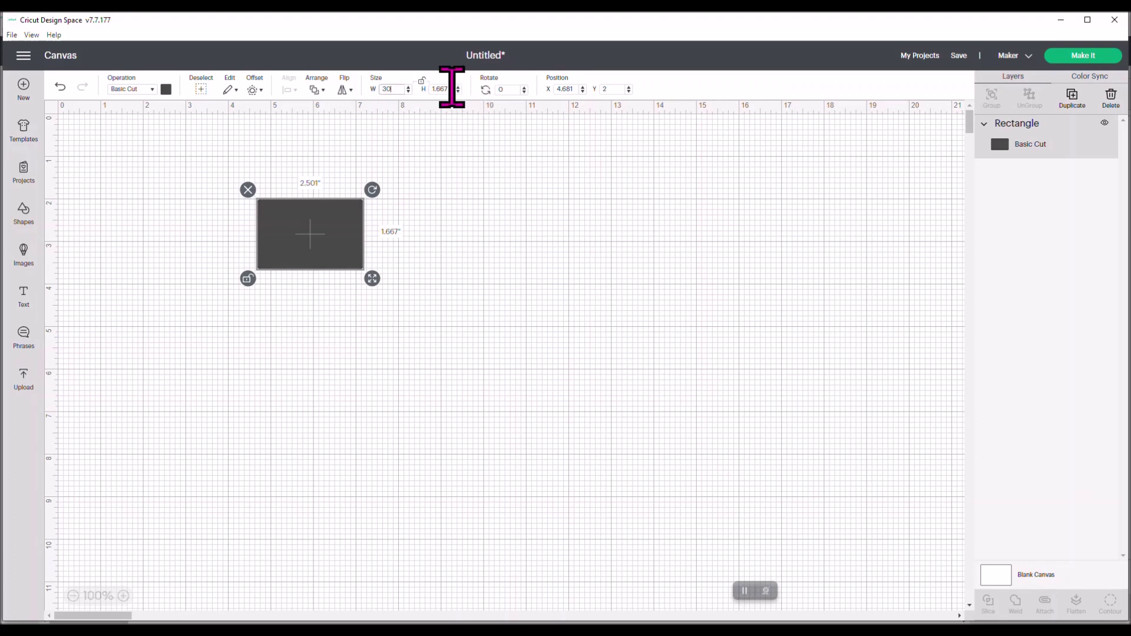
left_click_drag(450, 88, 417, 89)
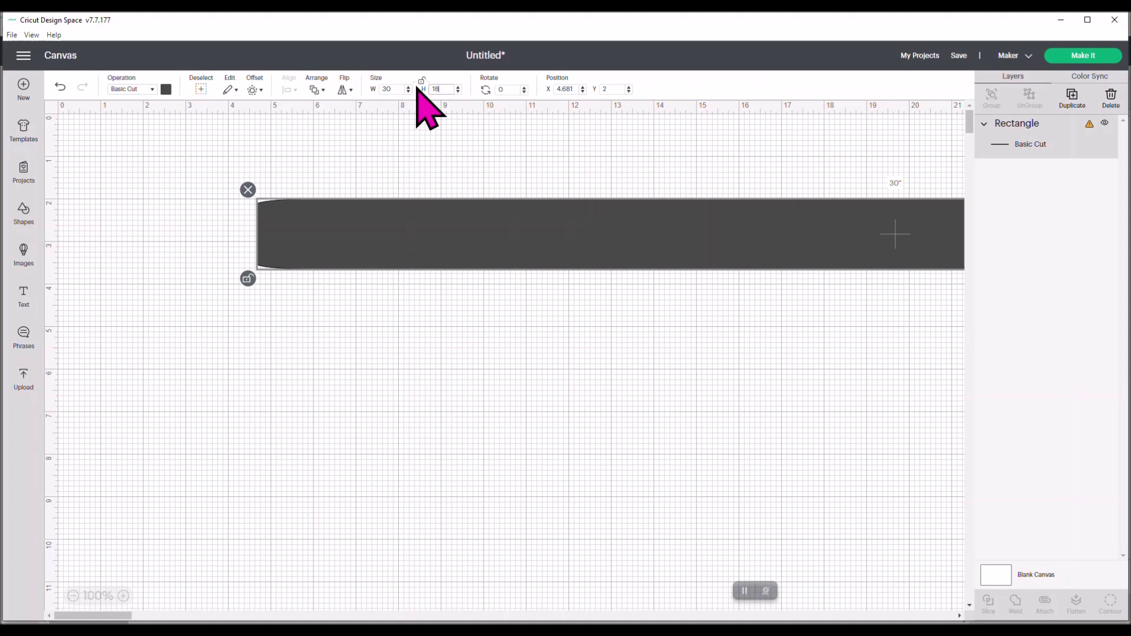
type("18")
key("Return")
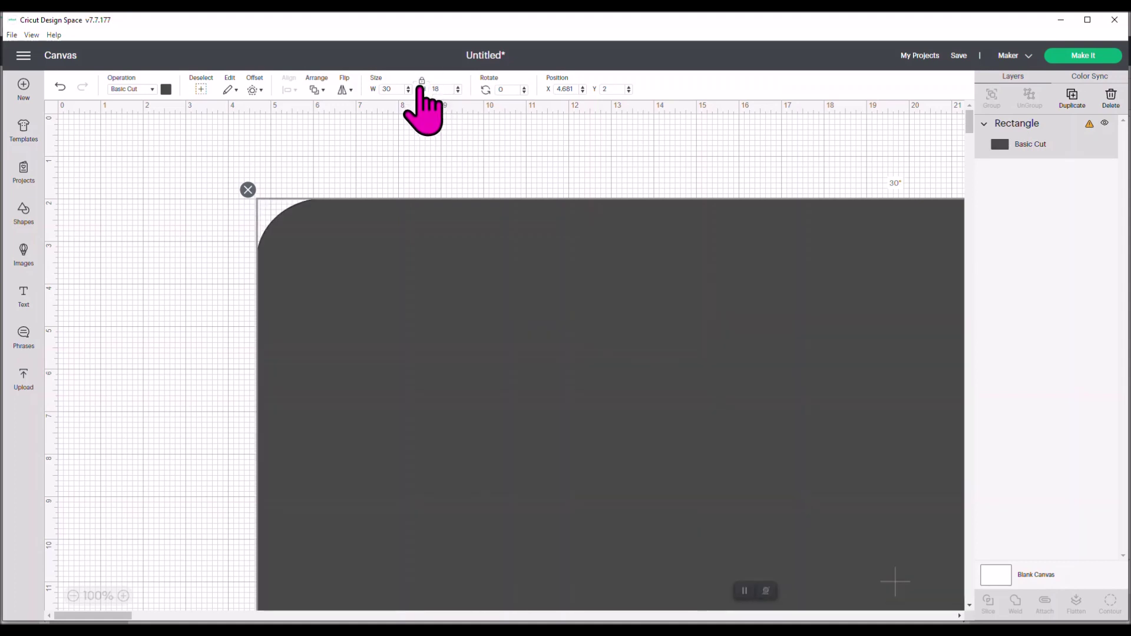
left_click_drag(493, 416, 459, 384)
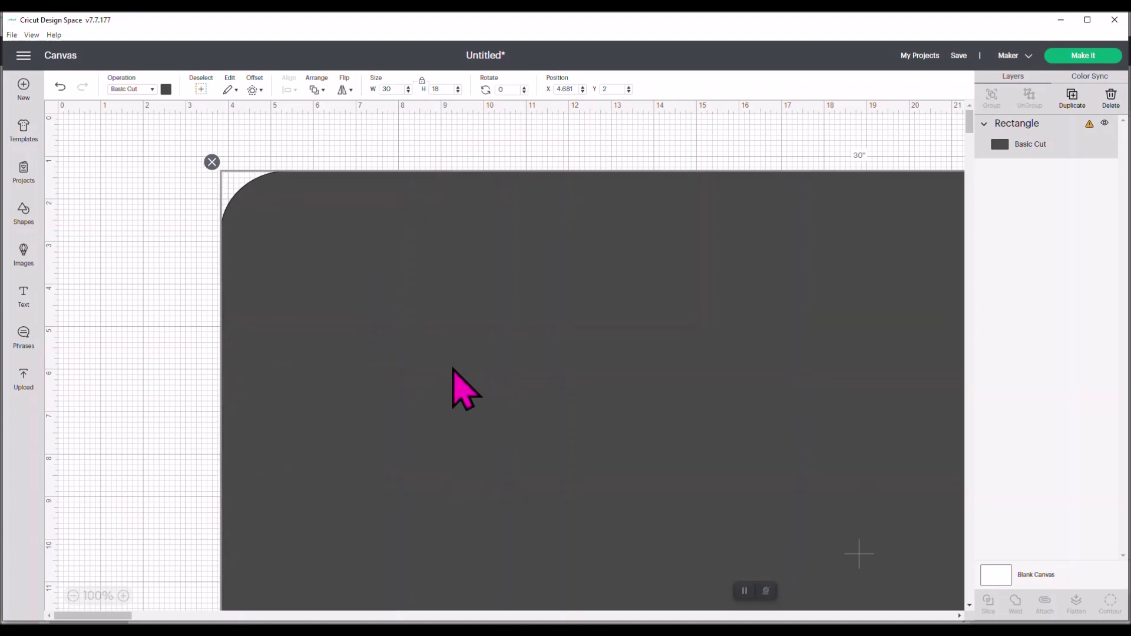
left_click(72, 596)
left_click(72, 596)
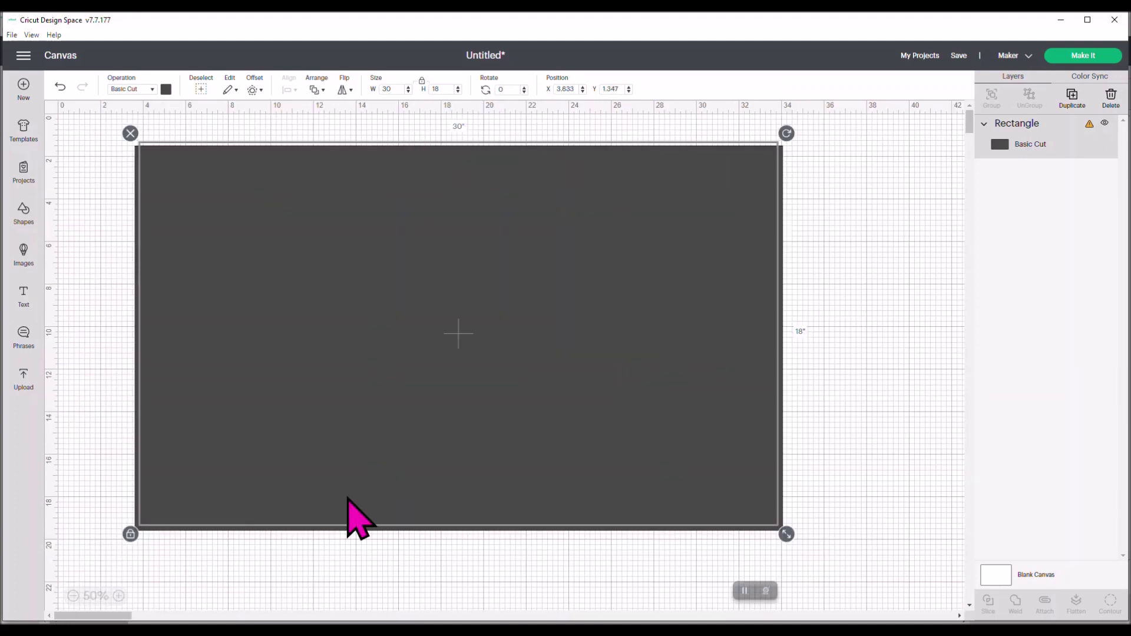
left_click(869, 283)
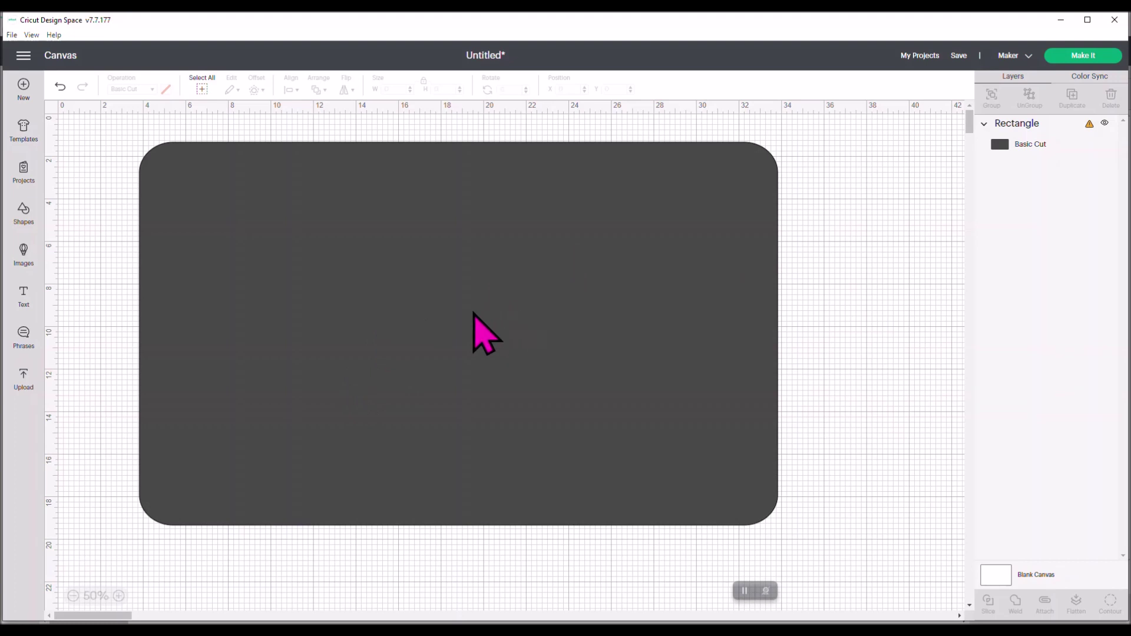
Step: Change the rectangle's operation from Basic Cut to Guide
left_click(170, 160)
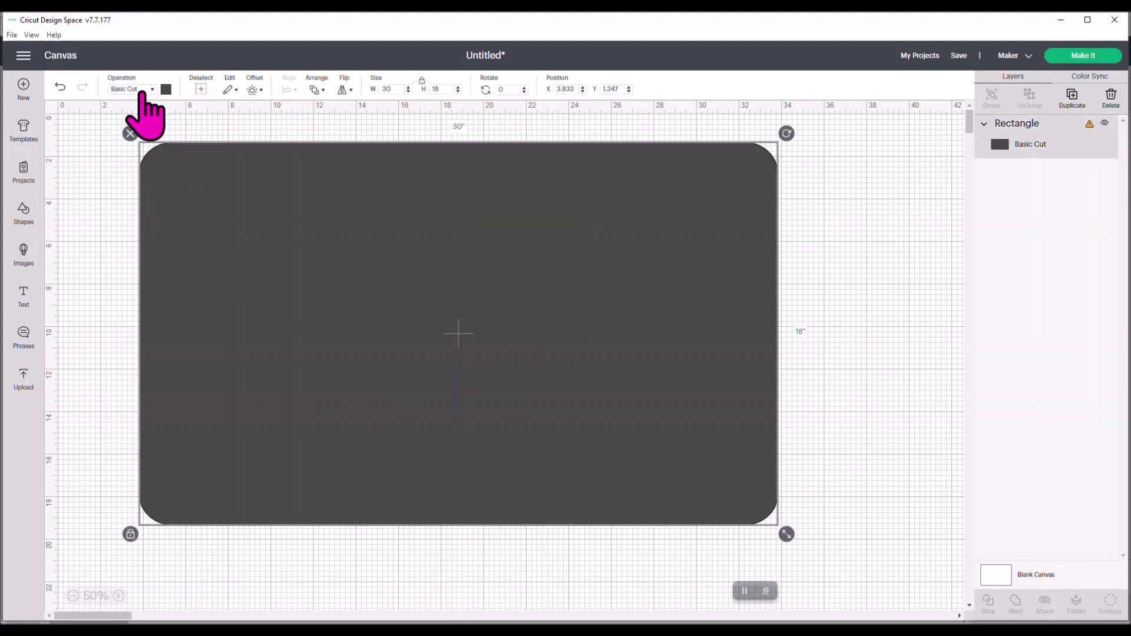
left_click(150, 89)
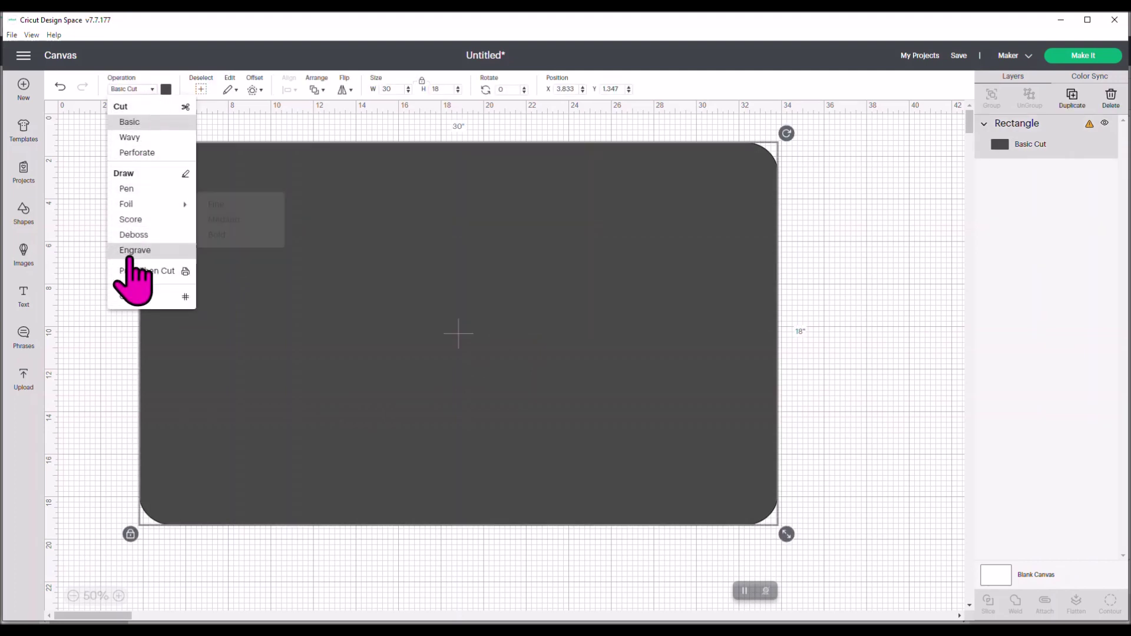
left_click(133, 295)
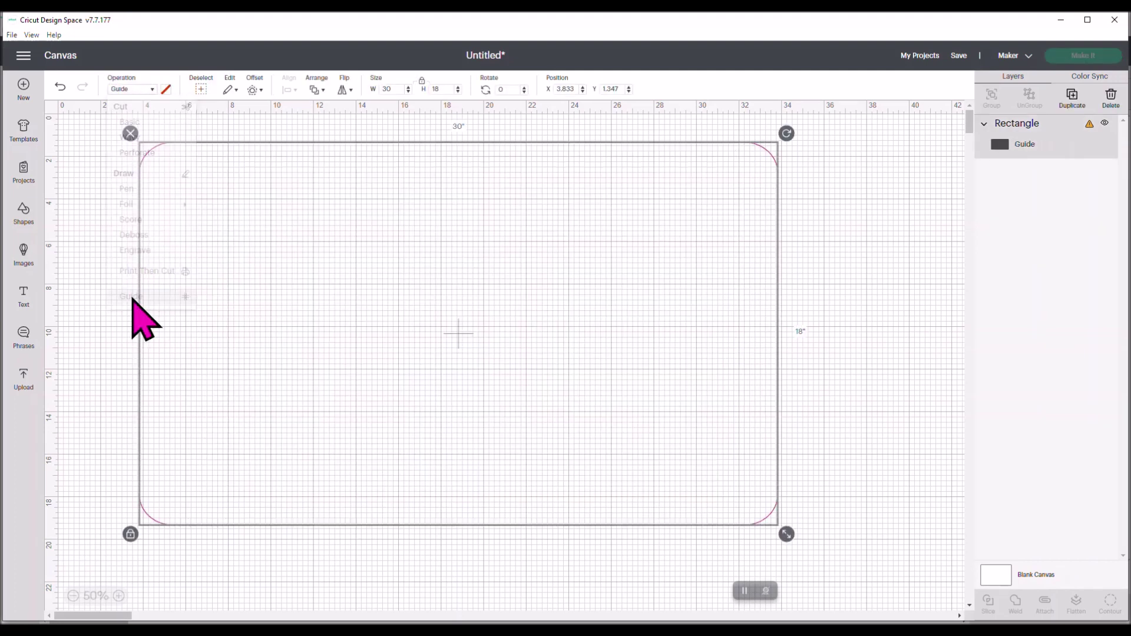
left_click(838, 308)
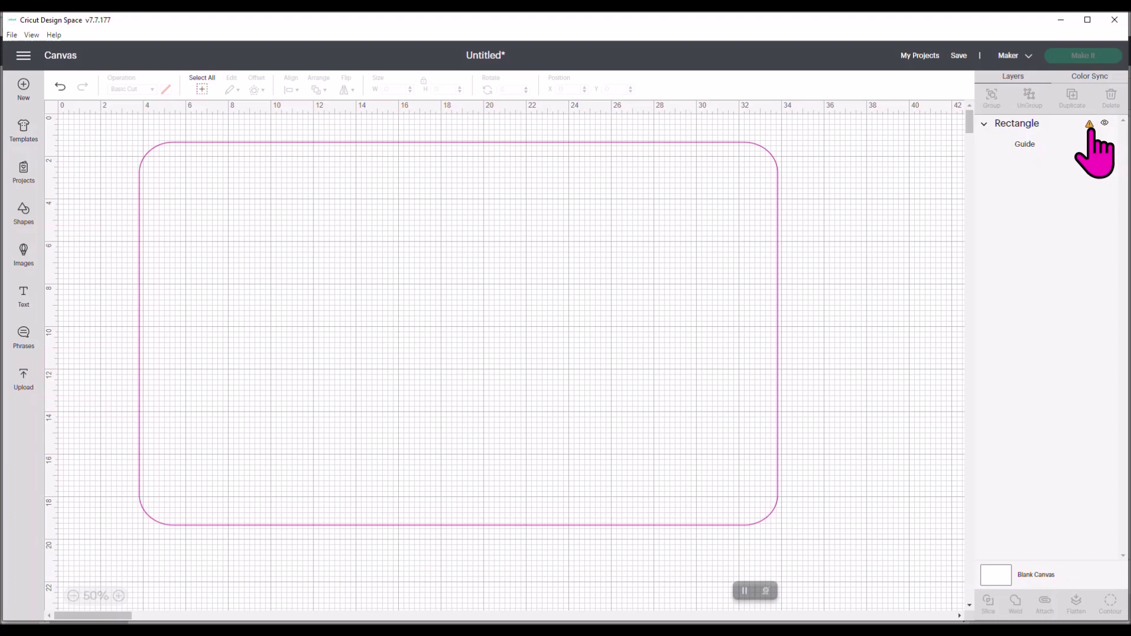
Step: Save the project titled 'Door Mat Guide' into the My Guides collection
left_click(960, 59)
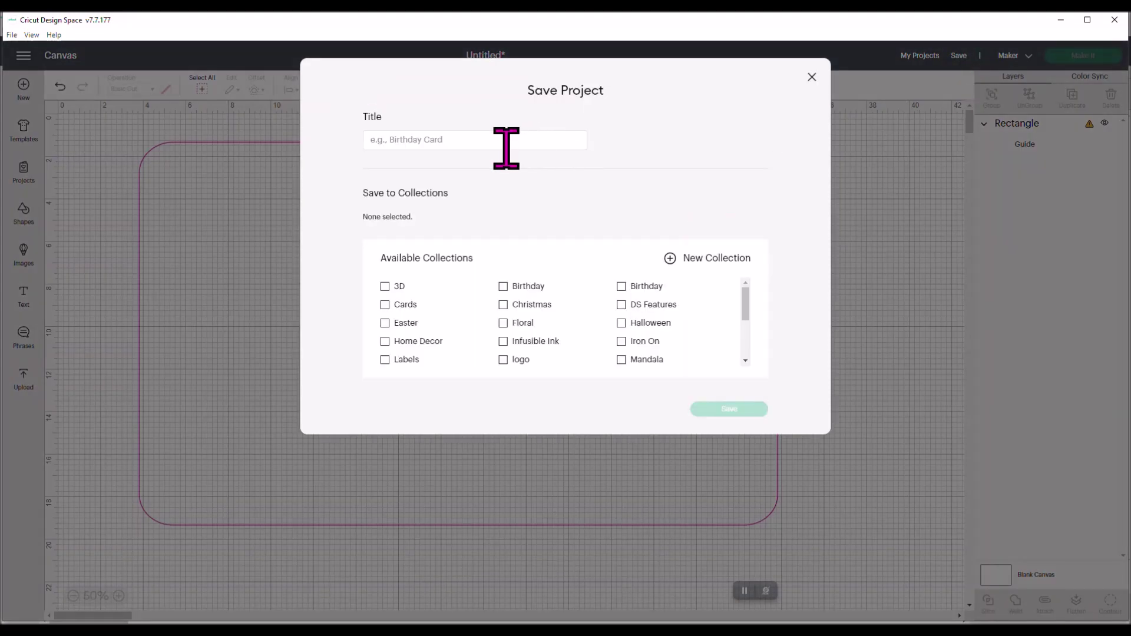
left_click(504, 148)
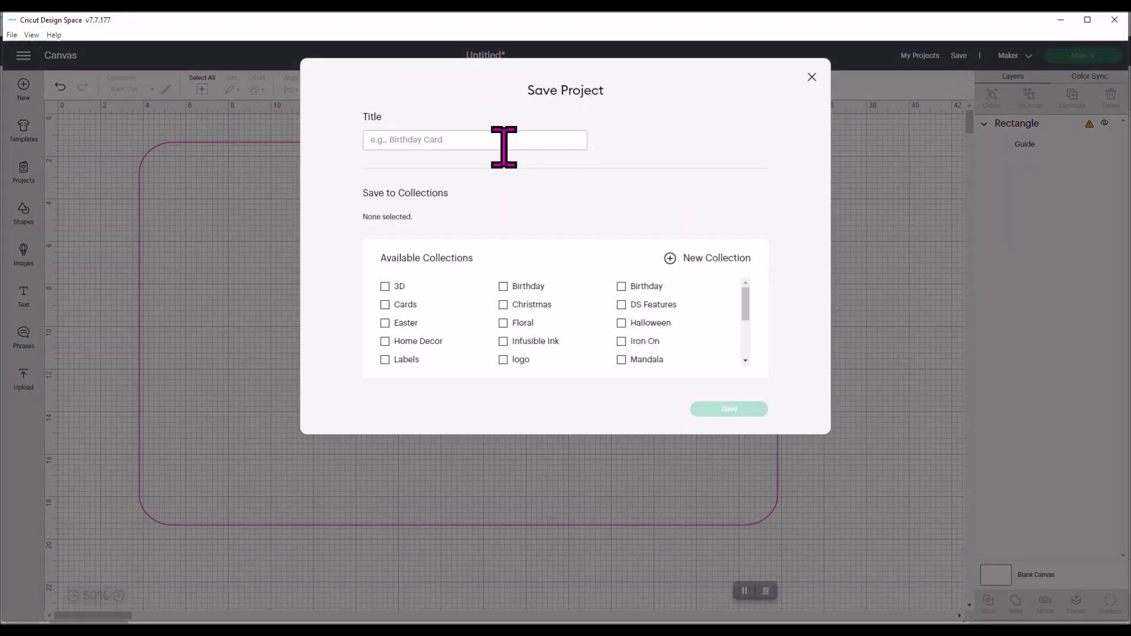
type("Door Mat Guide")
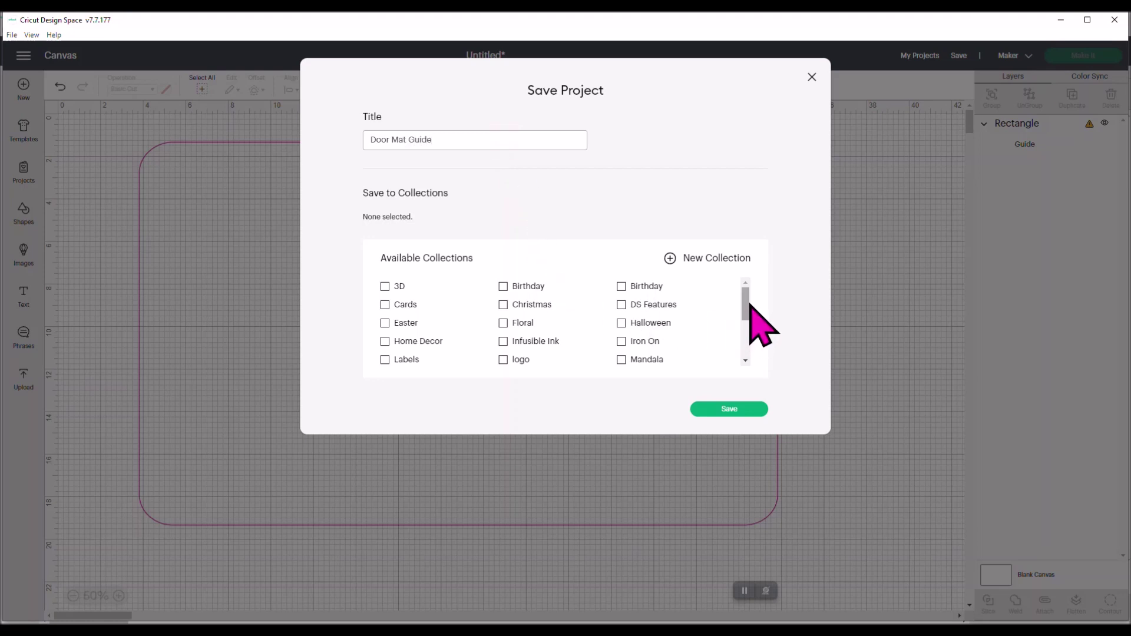
scroll(752, 306, "down", 2)
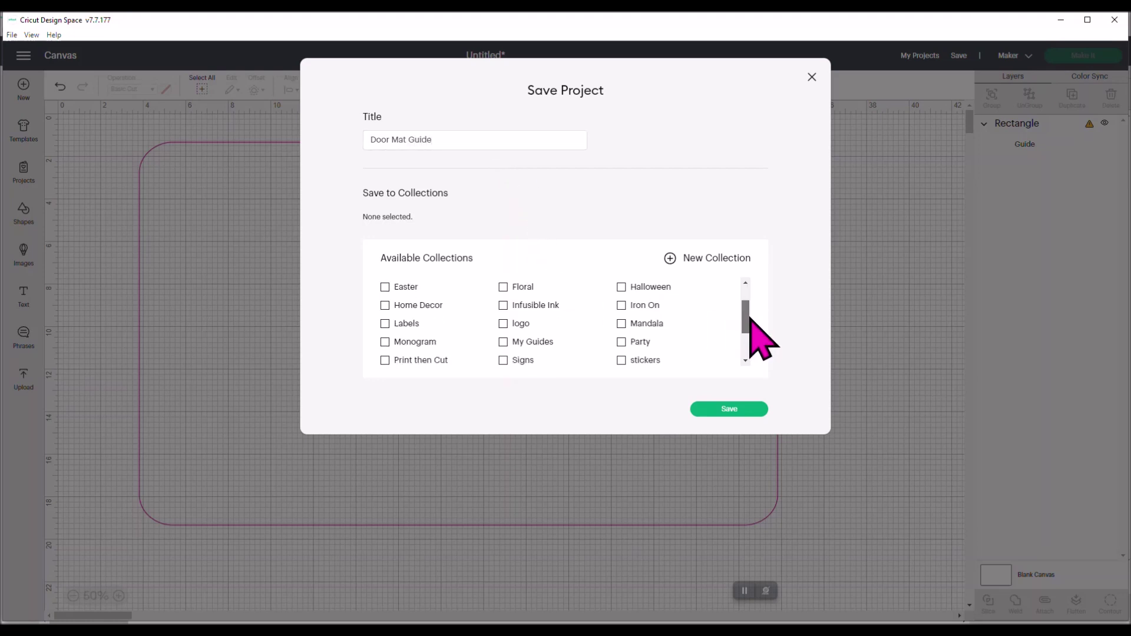
left_click(504, 336)
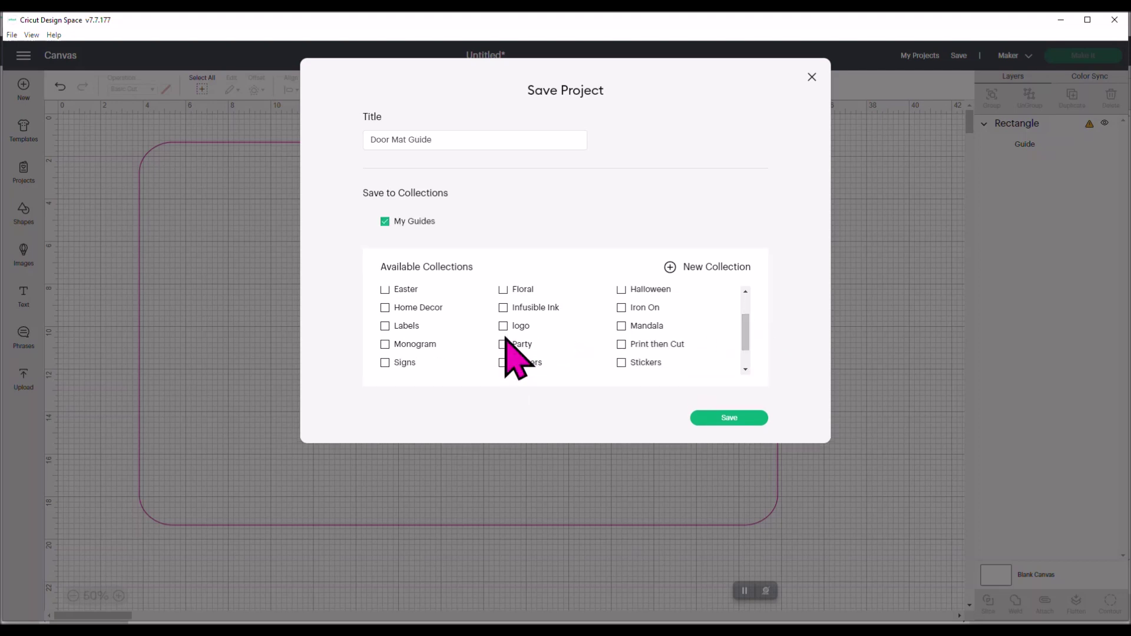
left_click(730, 418)
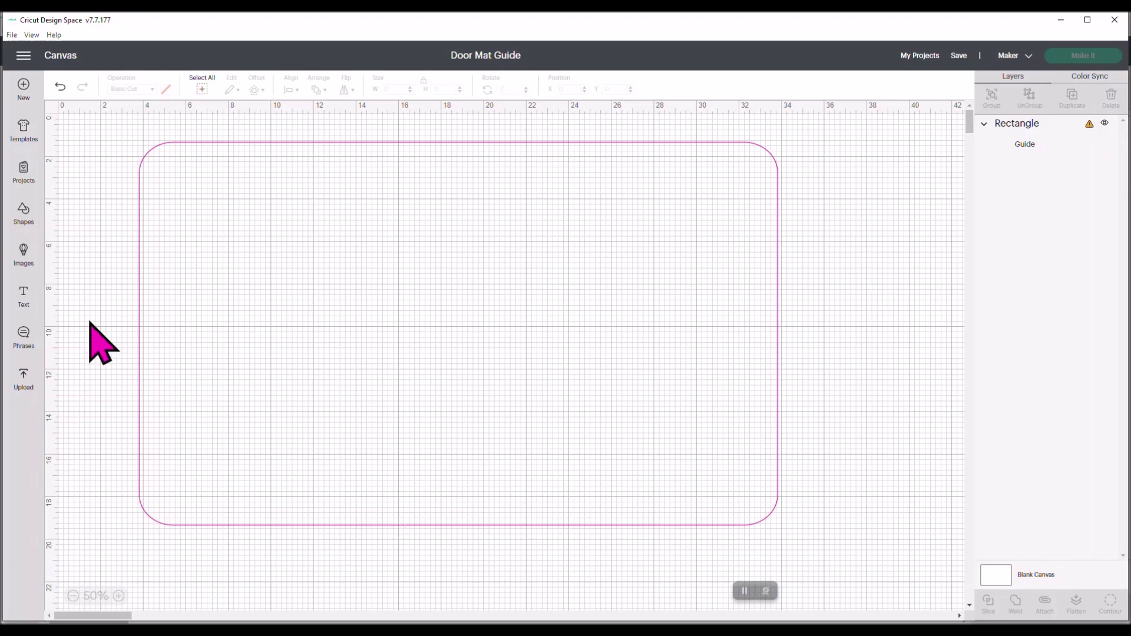
Step: Add a text box reading 'hello', enlarge it to about 14 in wide and centre it in the guide
left_click(22, 290)
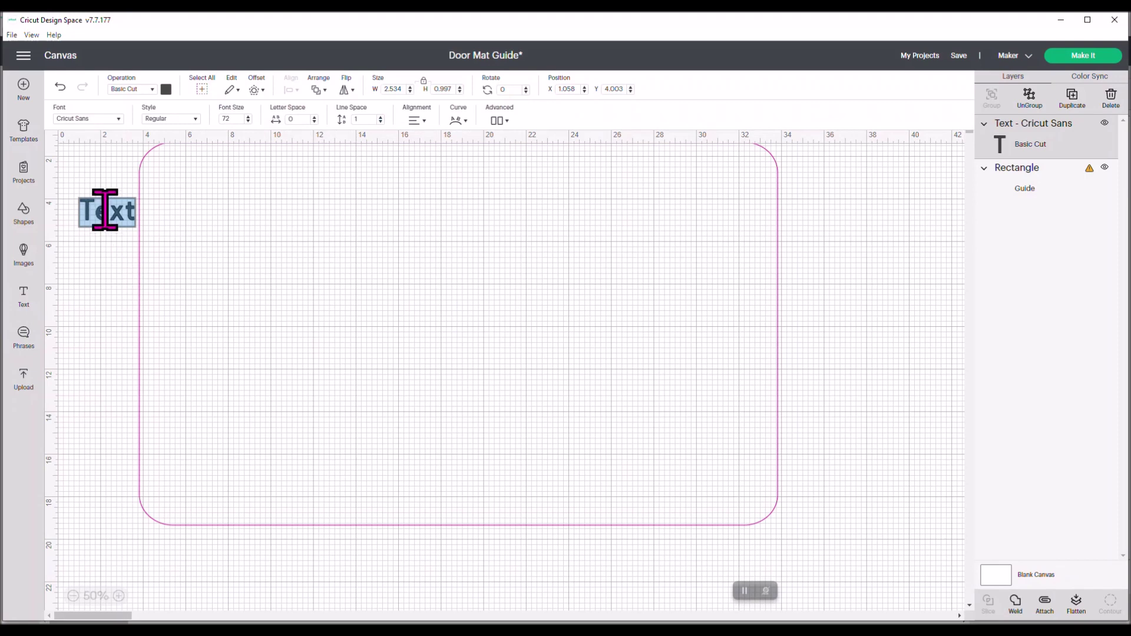
left_click(128, 210)
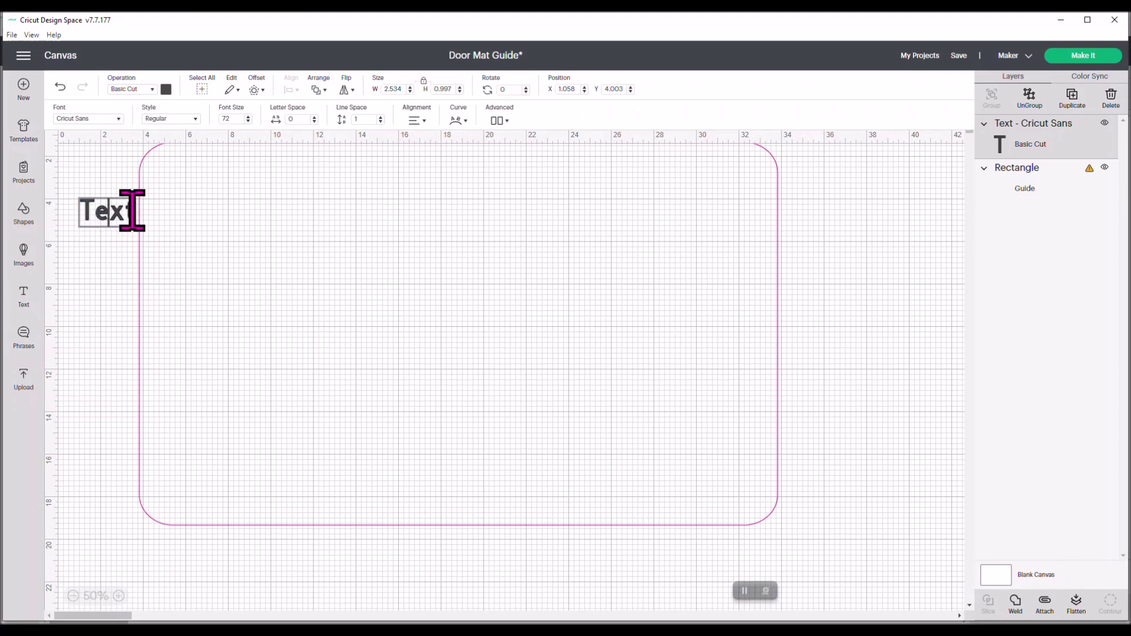
left_click_drag(132, 210, 82, 208)
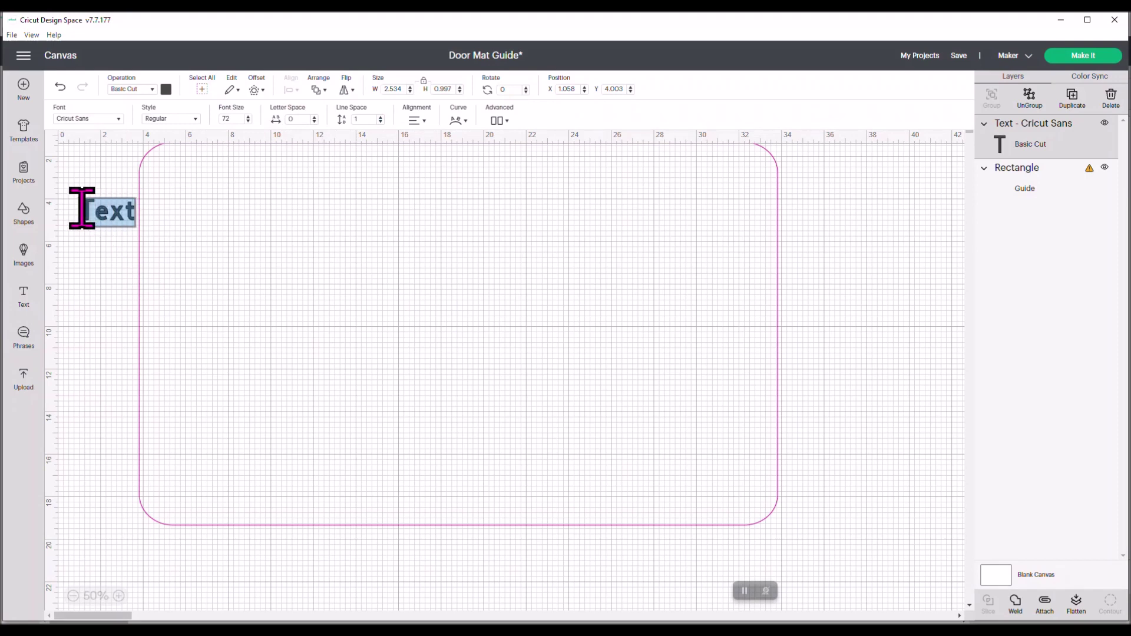
type("hello")
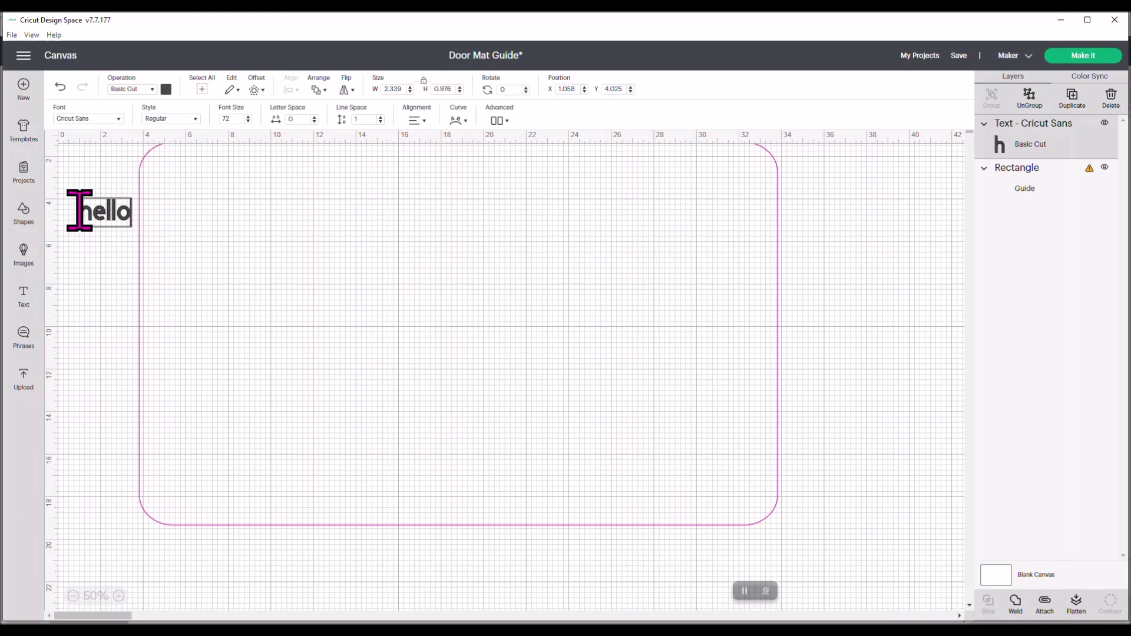
left_click(106, 238)
left_click(129, 218)
left_click_drag(135, 225, 377, 321)
left_click_drag(242, 293, 446, 341)
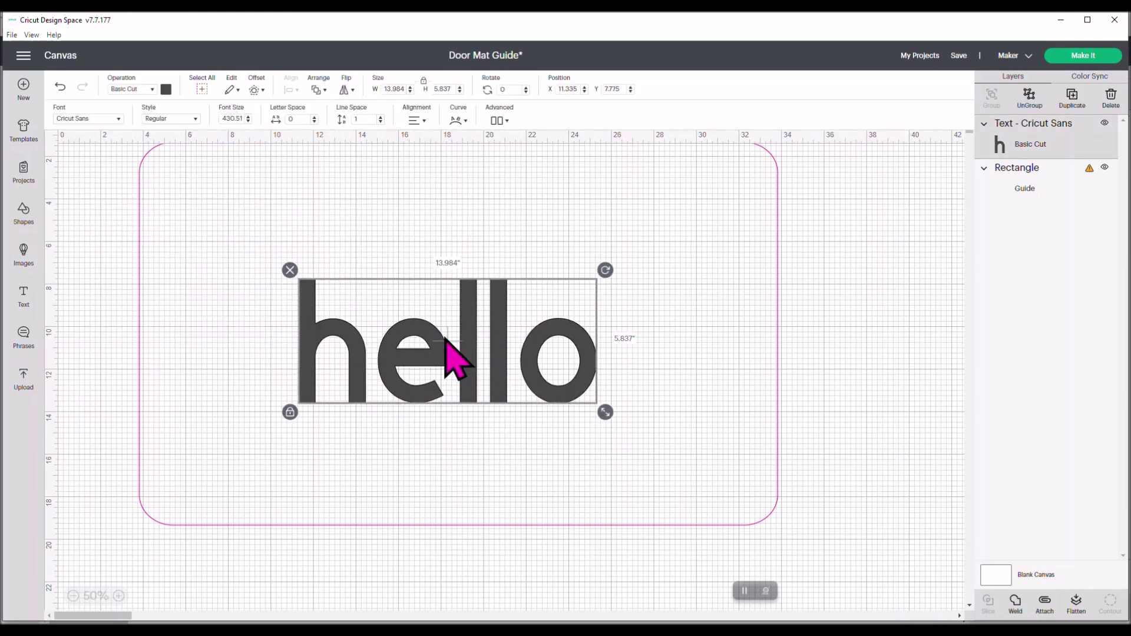
Step: Set the hello text's font to Birds of Paradise from the System fonts
left_click(118, 120)
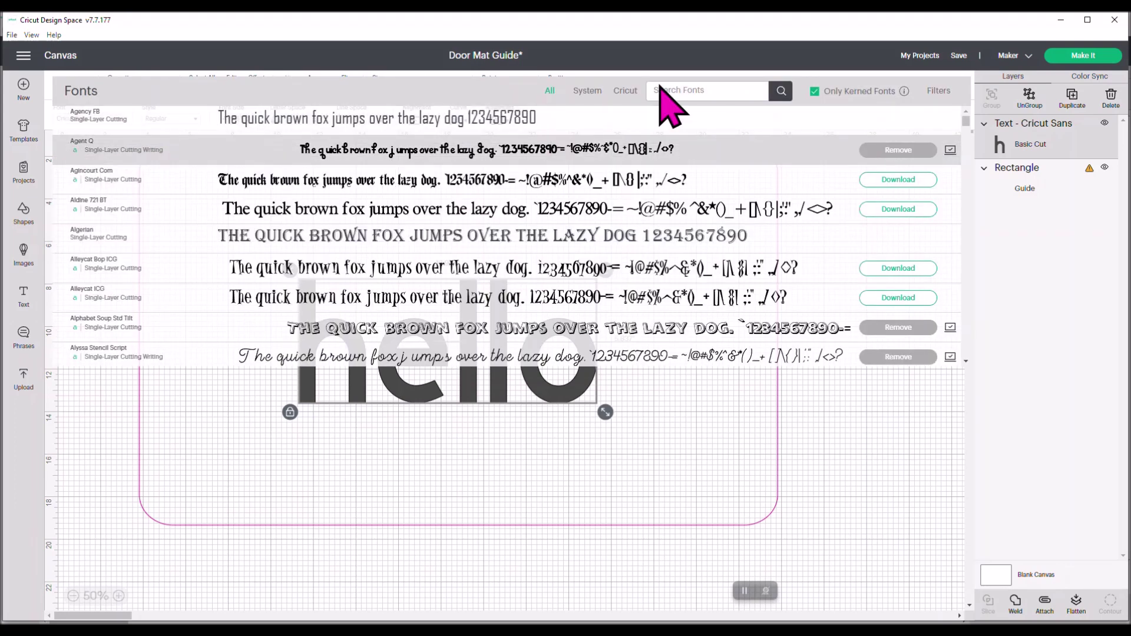
left_click(591, 92)
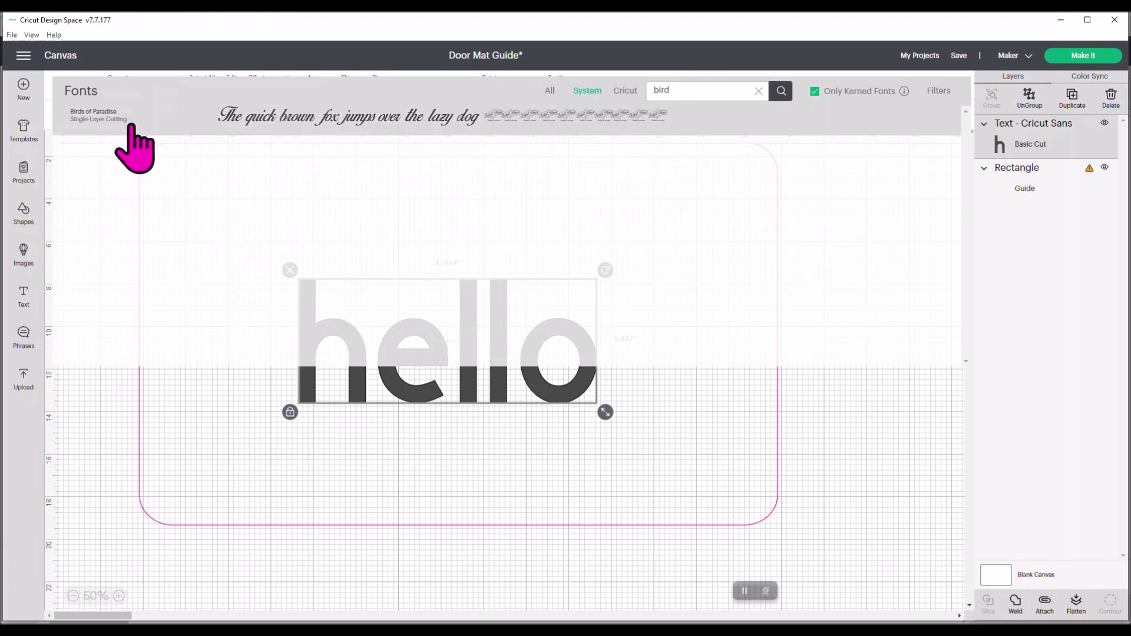
left_click(132, 117)
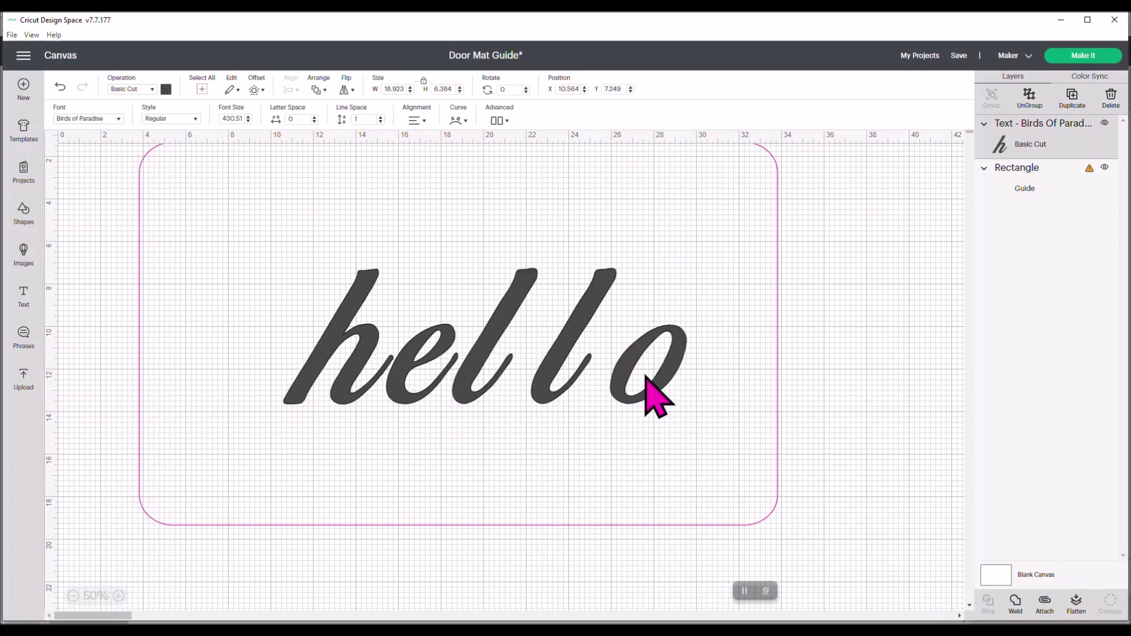
Step: Ungroup hello and slide the e, both l's and the o left so each overlaps its neighbour
left_click(1028, 97)
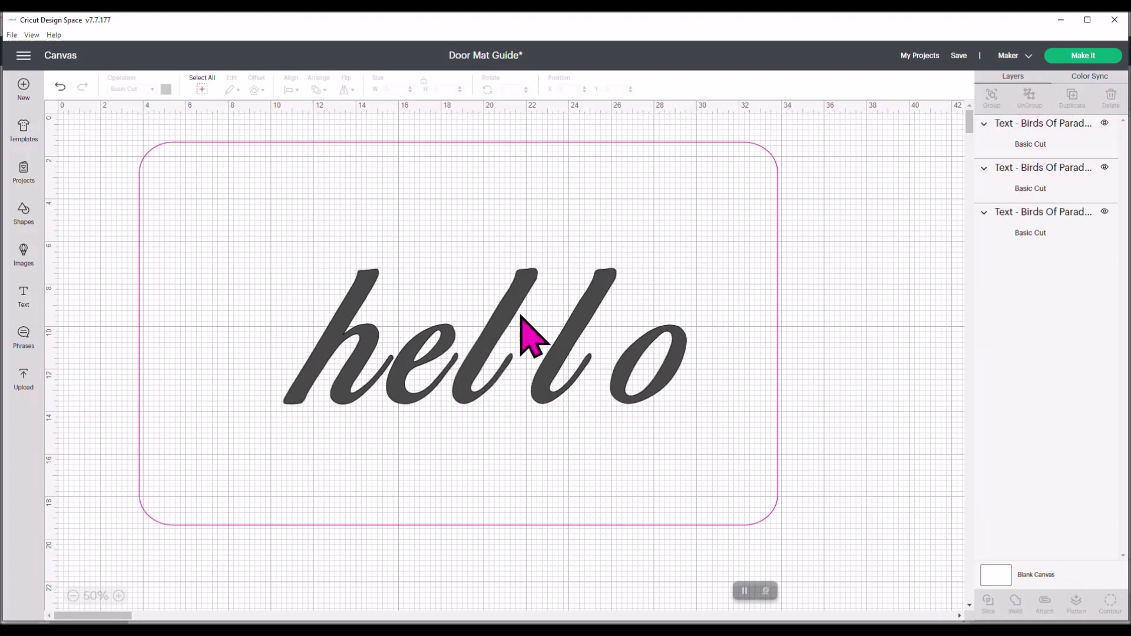
left_click_drag(434, 379, 416, 360)
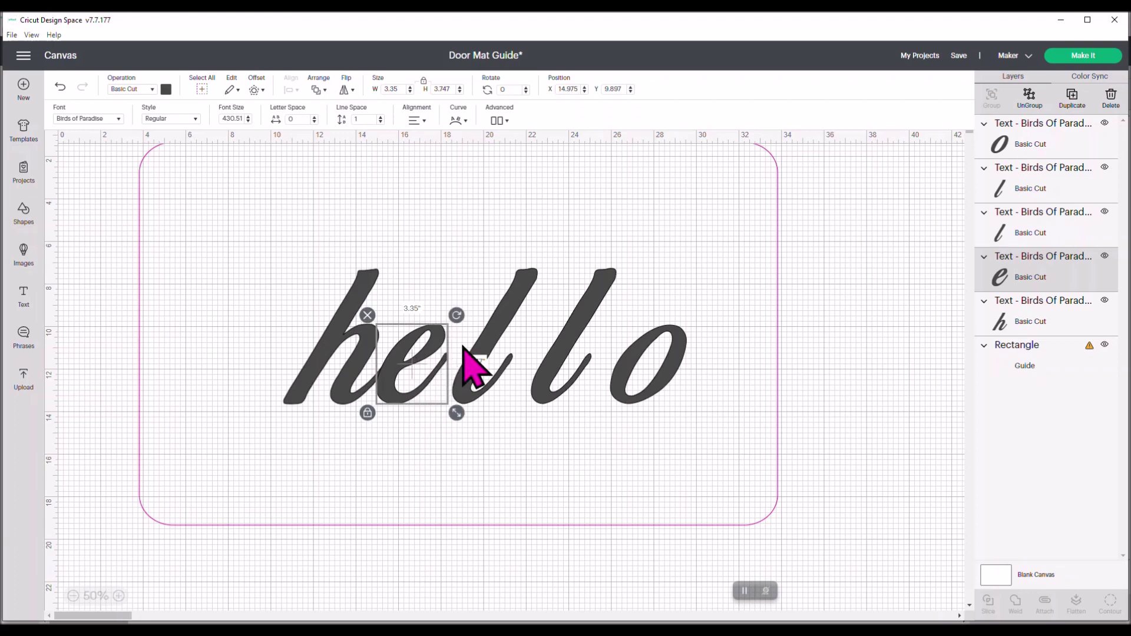
left_click_drag(502, 346, 475, 336)
left_click_drag(566, 338, 523, 323)
left_click_drag(674, 330, 560, 333)
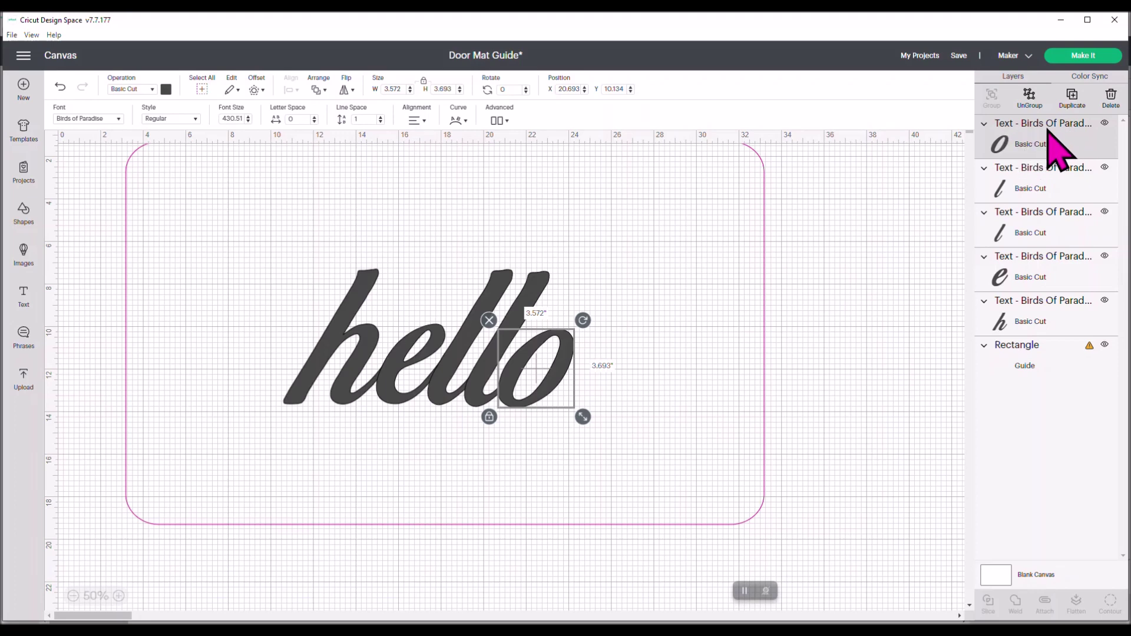
Step: Move the doormat guide aside, select all hello letters and weld them into one shape
left_click(885, 366)
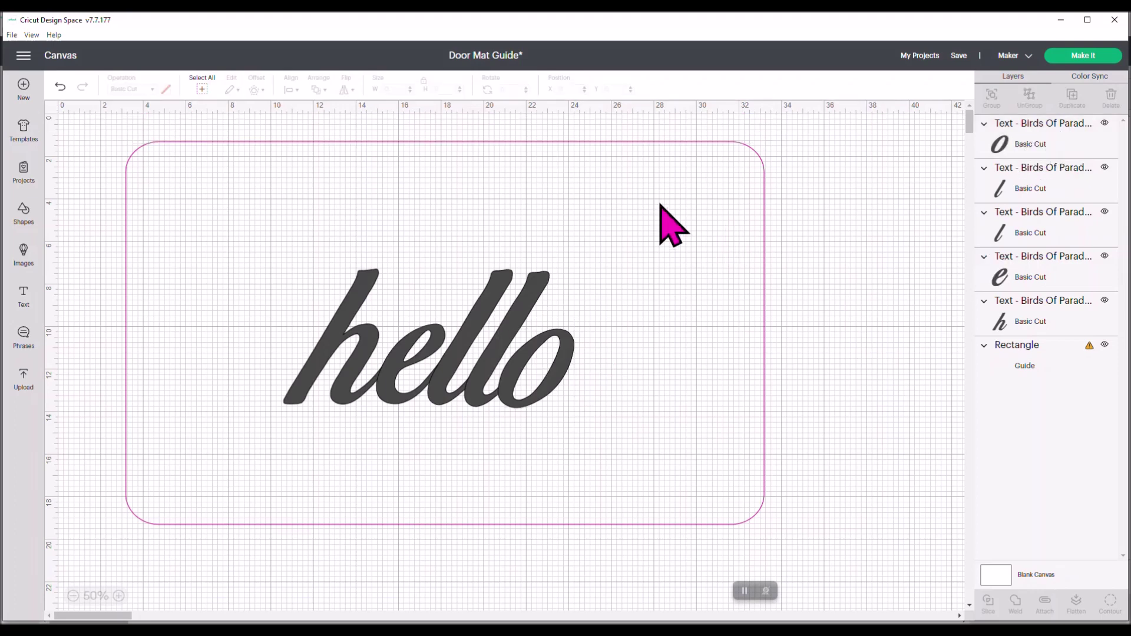
left_click_drag(602, 176, 713, 618)
left_click_drag(262, 248, 619, 430)
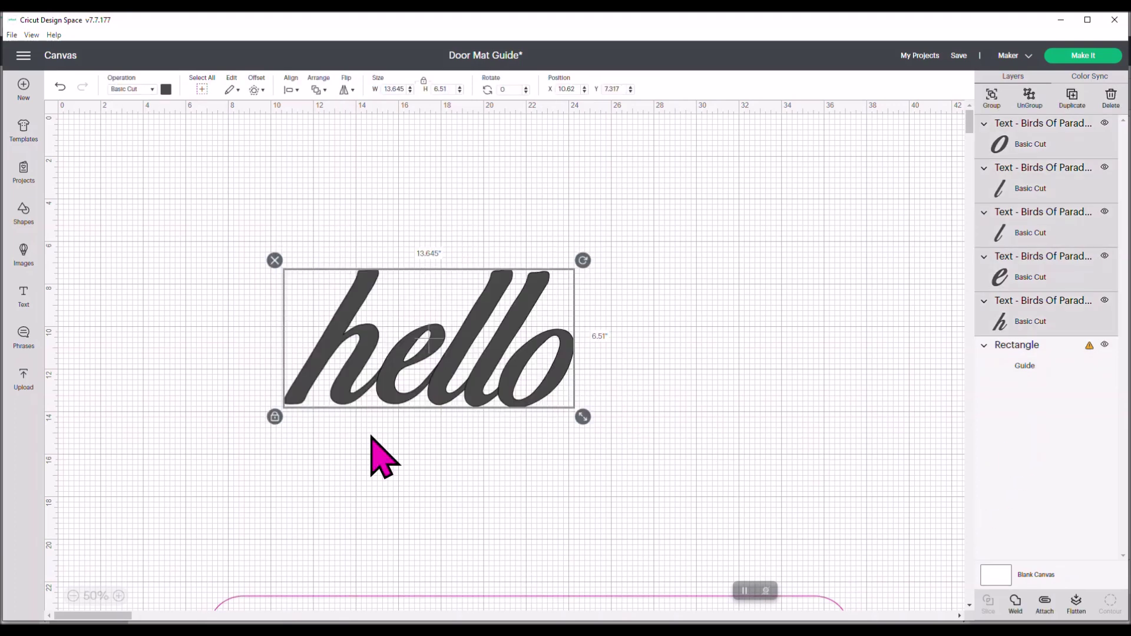
left_click(1014, 600)
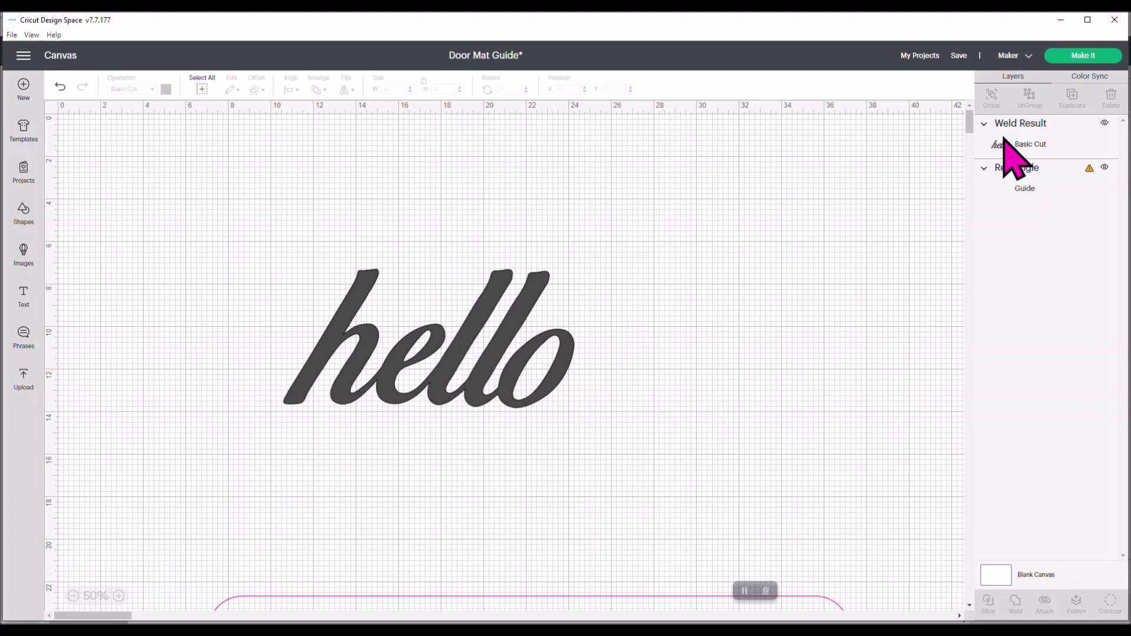
Step: Move the doormat guide back around hello and set the welded hello's width to 11.5 in
left_click_drag(425, 610, 345, 162)
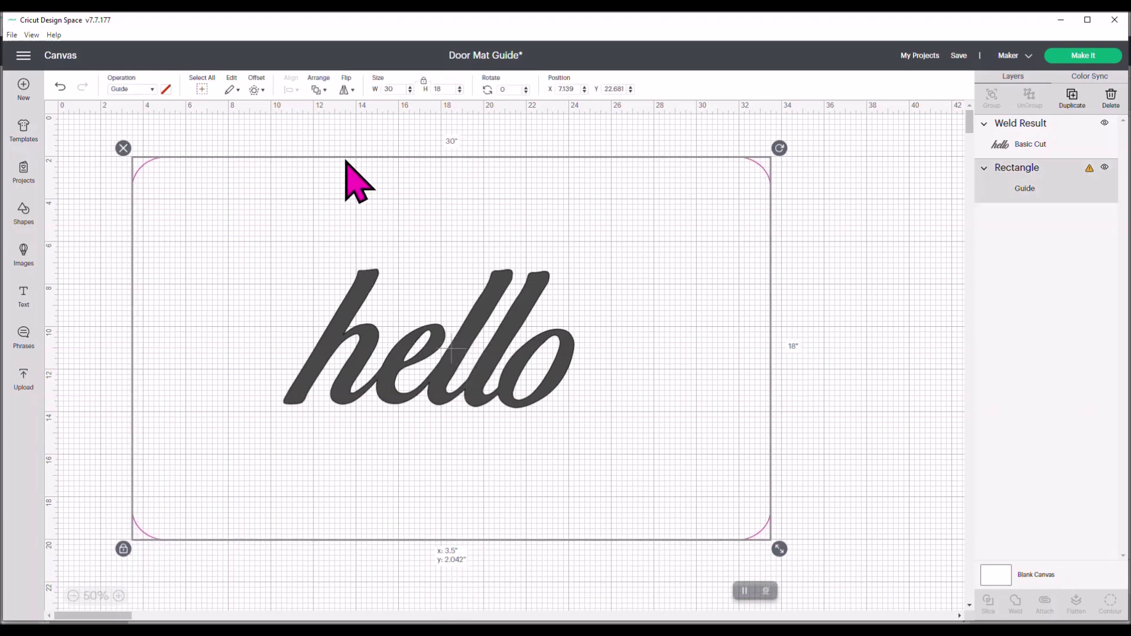
left_click(846, 231)
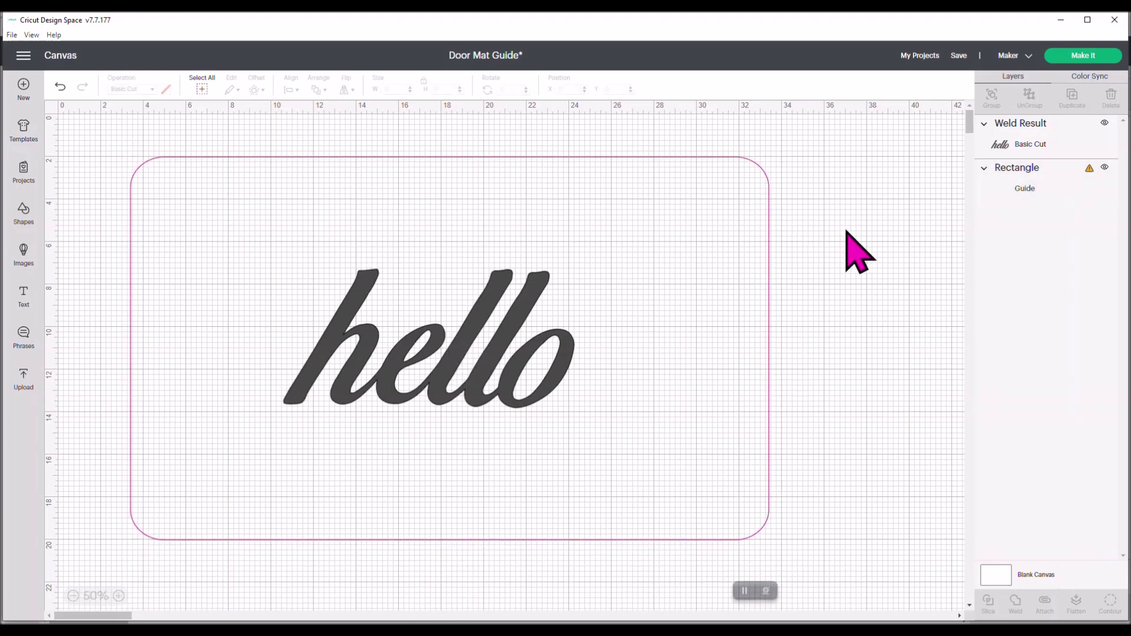
left_click(530, 352)
left_click(383, 88)
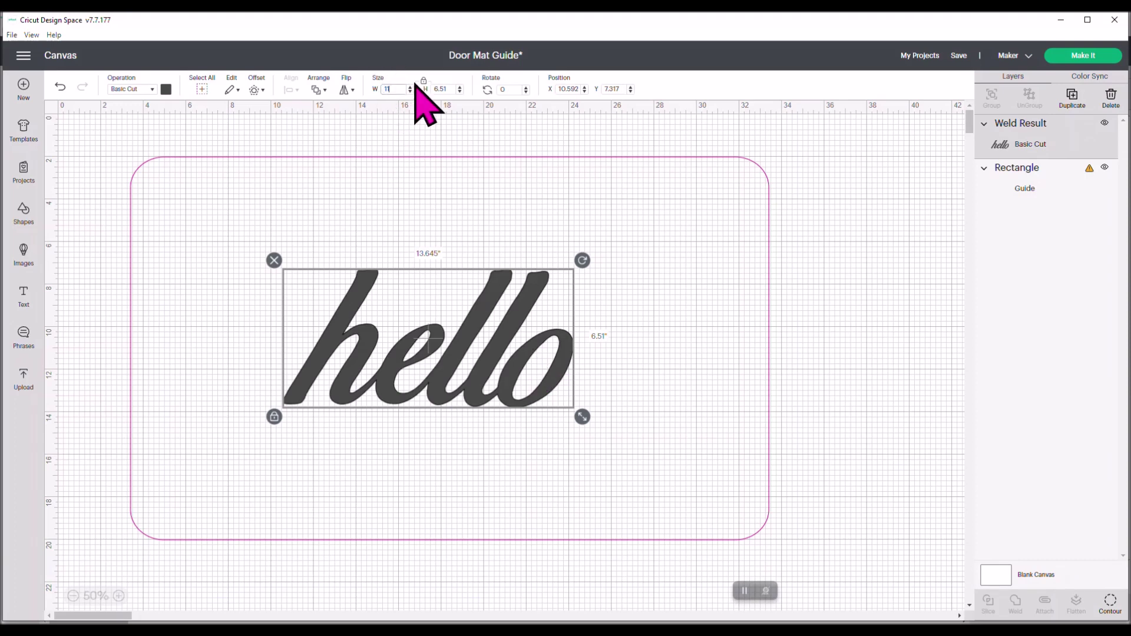
key("Return")
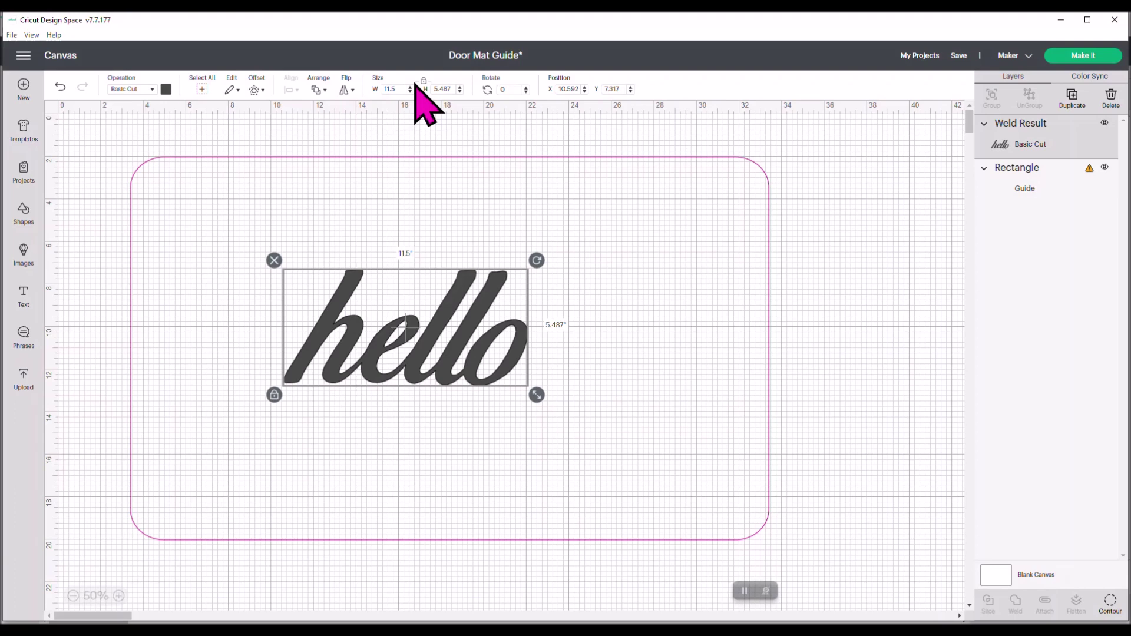
Step: Position the welded hello in the lower right of the doormat guide, then add a text object
left_click_drag(447, 348, 648, 449)
left_click(815, 386)
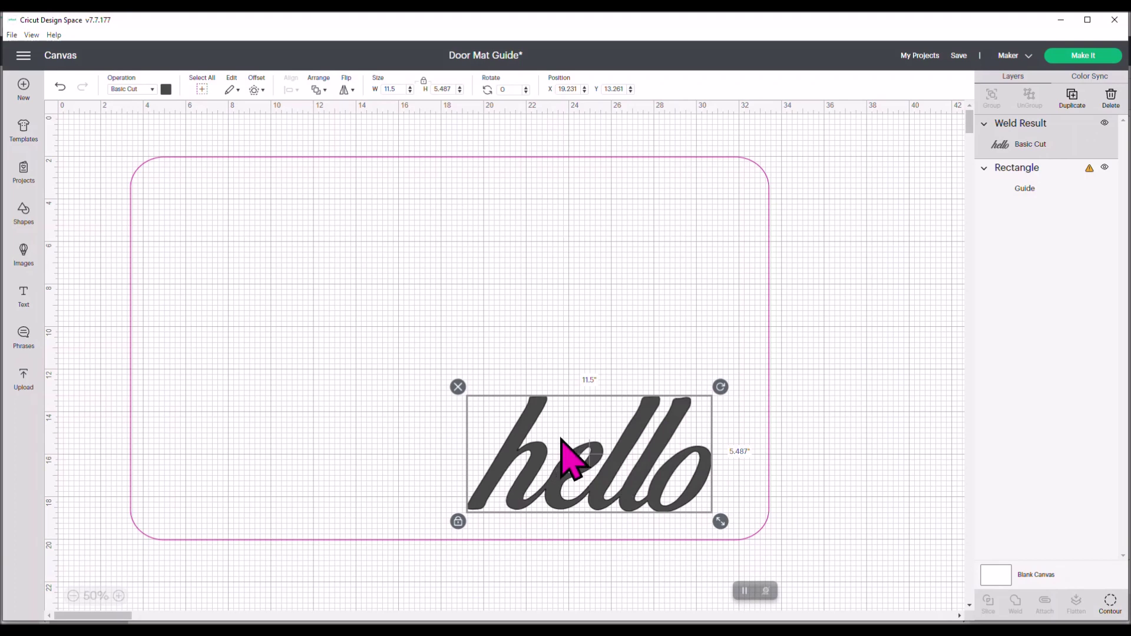
left_click(861, 378)
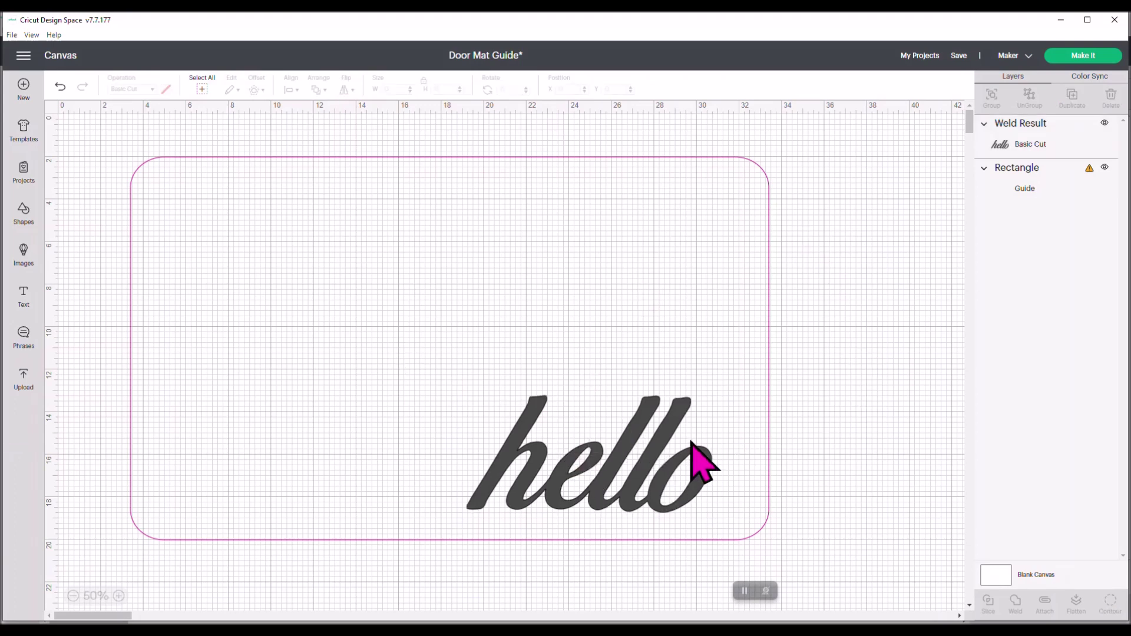
left_click(24, 296)
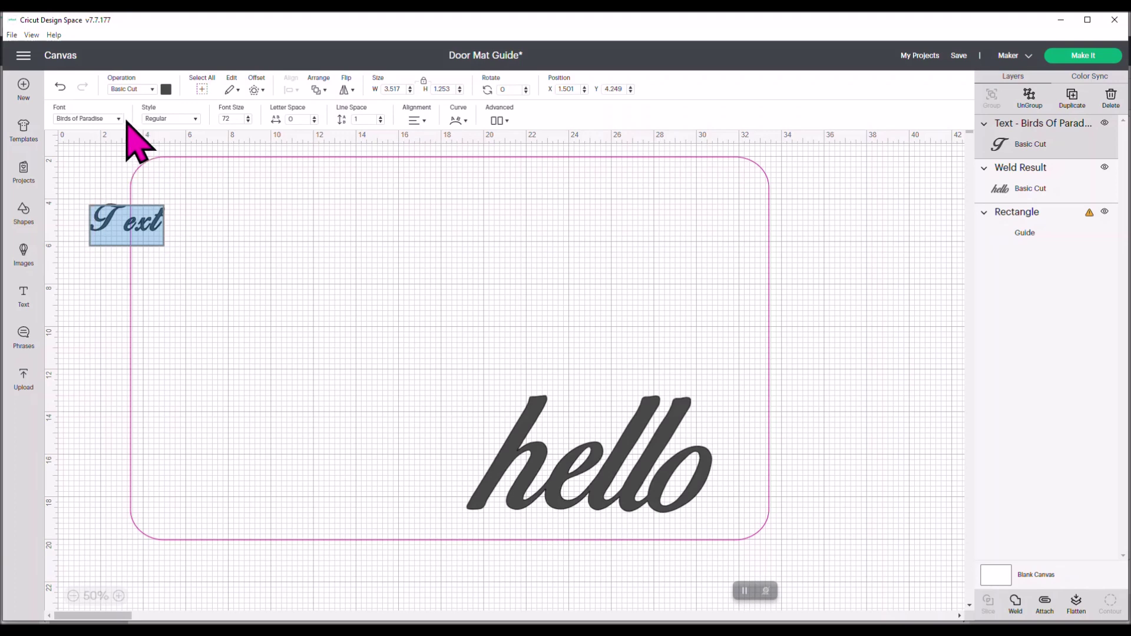
Step: Set the new text's font to Cricut Sans and widen it to about 10.9 in
left_click(117, 119)
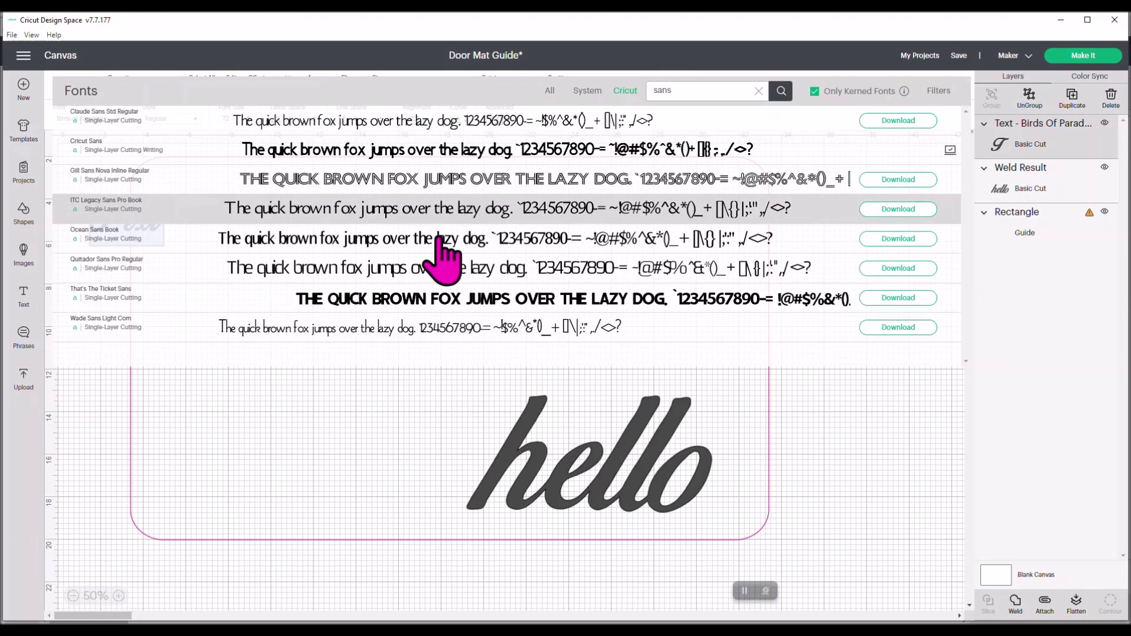
left_click(268, 155)
left_click_drag(153, 239, 313, 264)
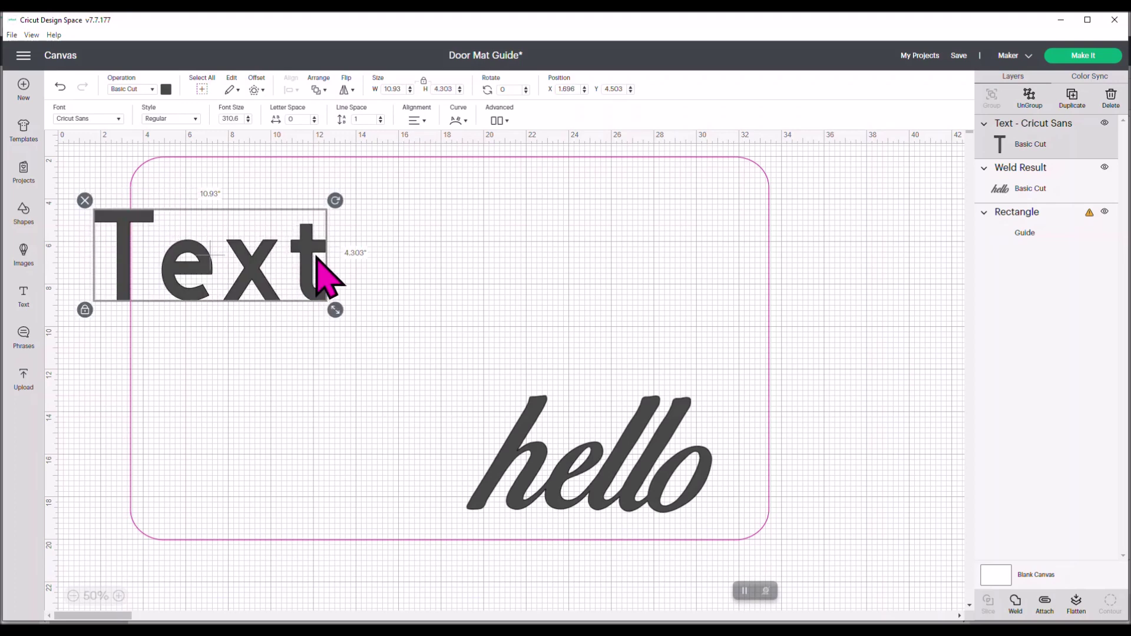
Step: Replace the placeholder with 'Welded Font-' and a second line 'Birds of Paradise'
double_click(323, 248)
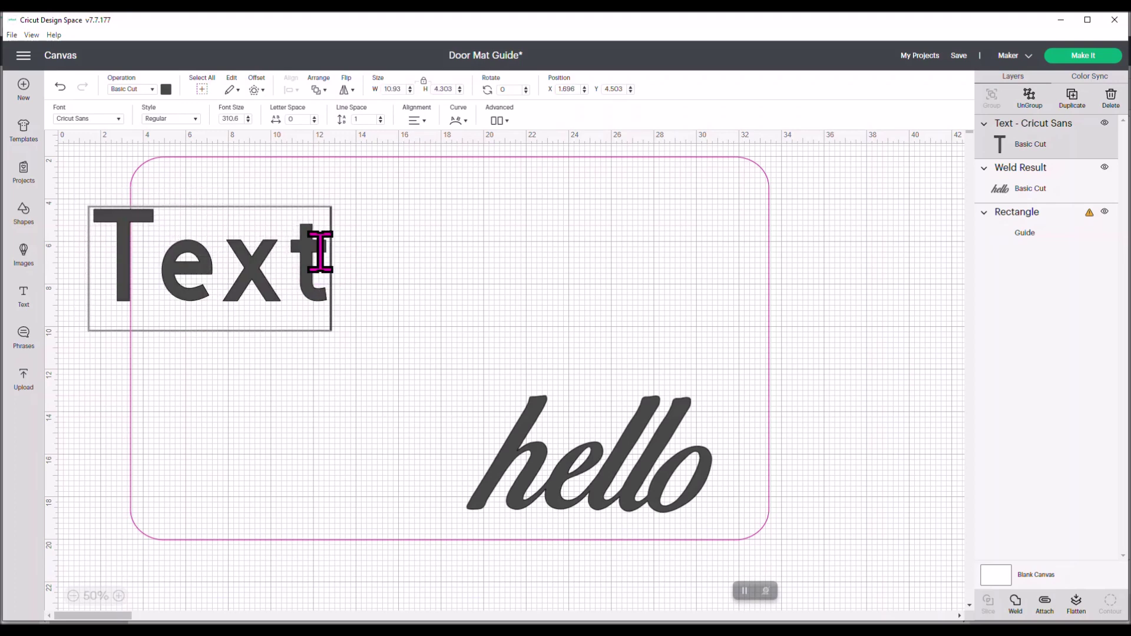
left_click_drag(323, 248, 94, 237)
type("We")
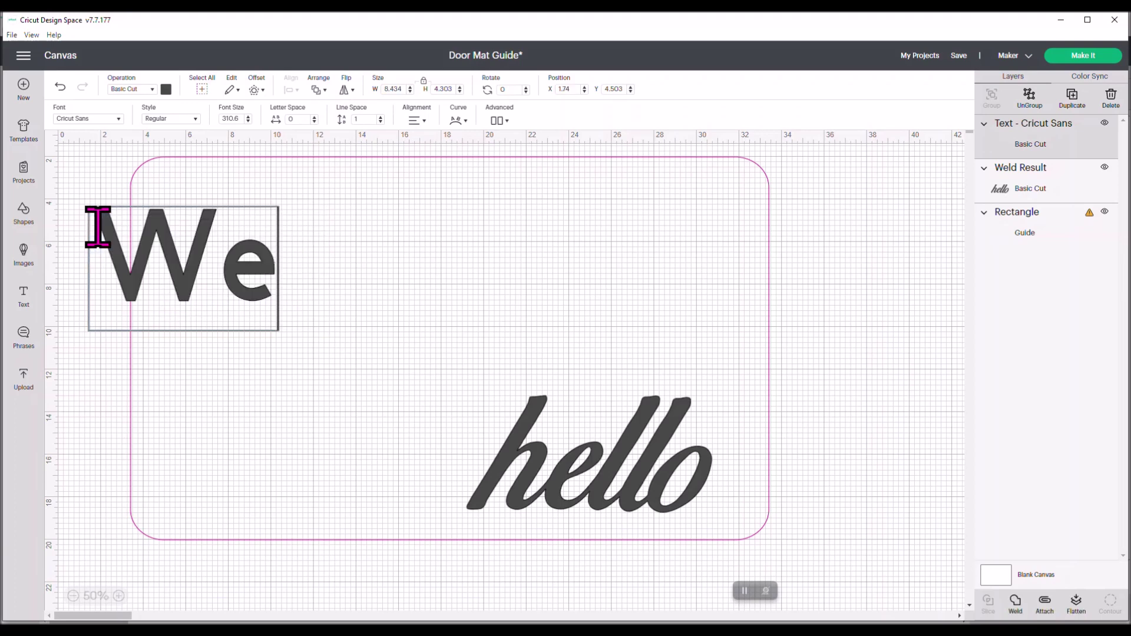
type("lded F")
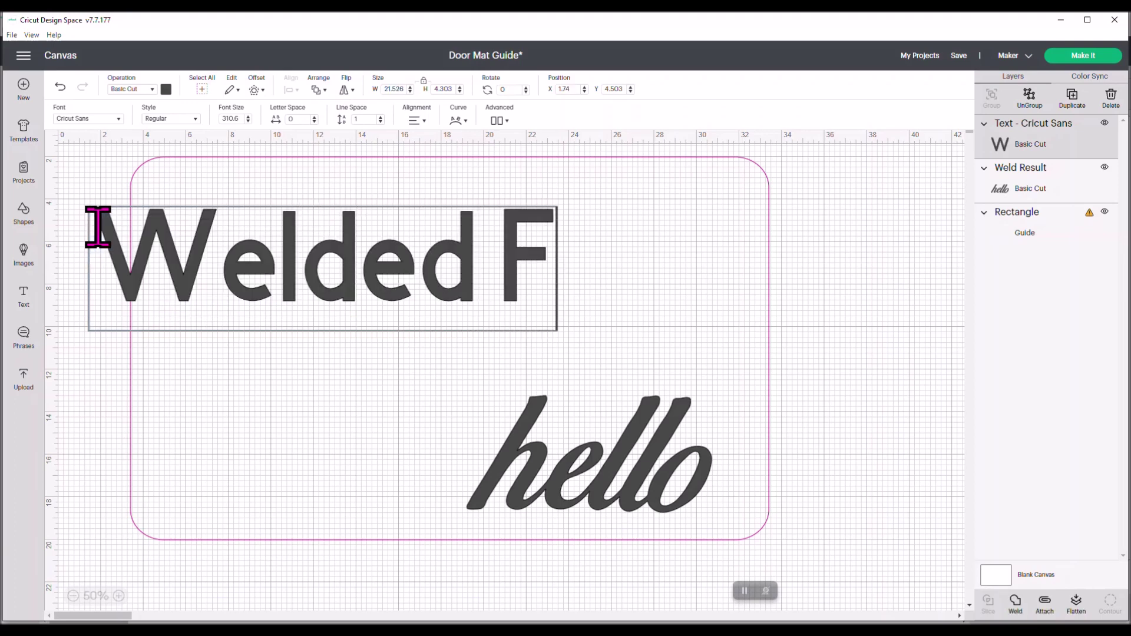
key("BackSpace")
key("BackSpace")
key("BackSpace")
key("BackSpace")
type("ed Fl")
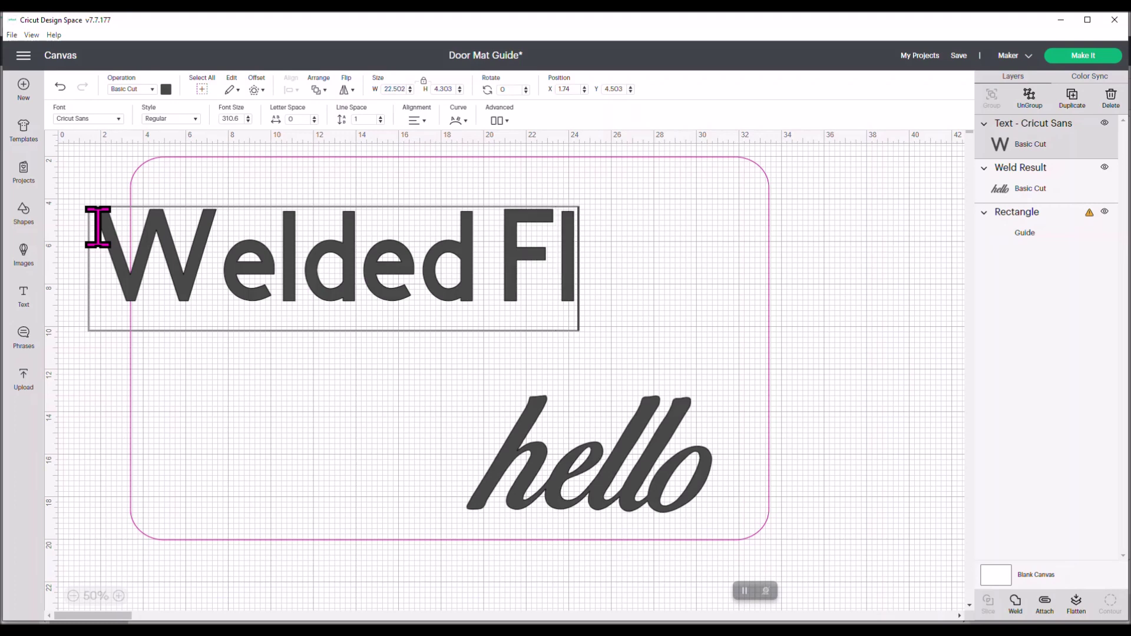
key("BackSpace")
type("on")
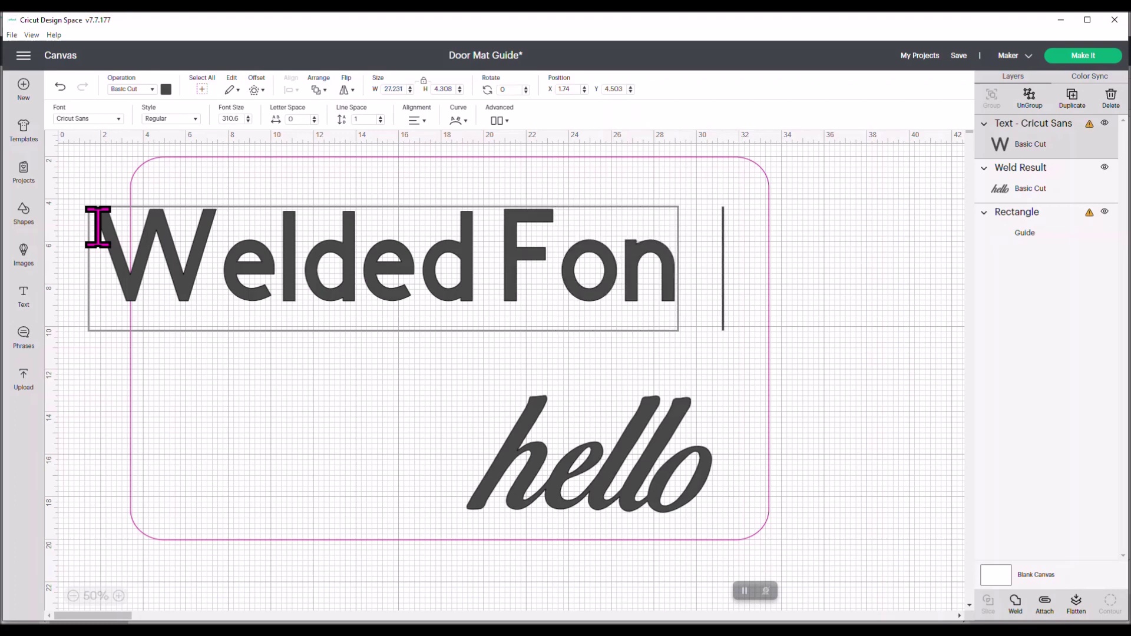
type("t-")
key("Return")
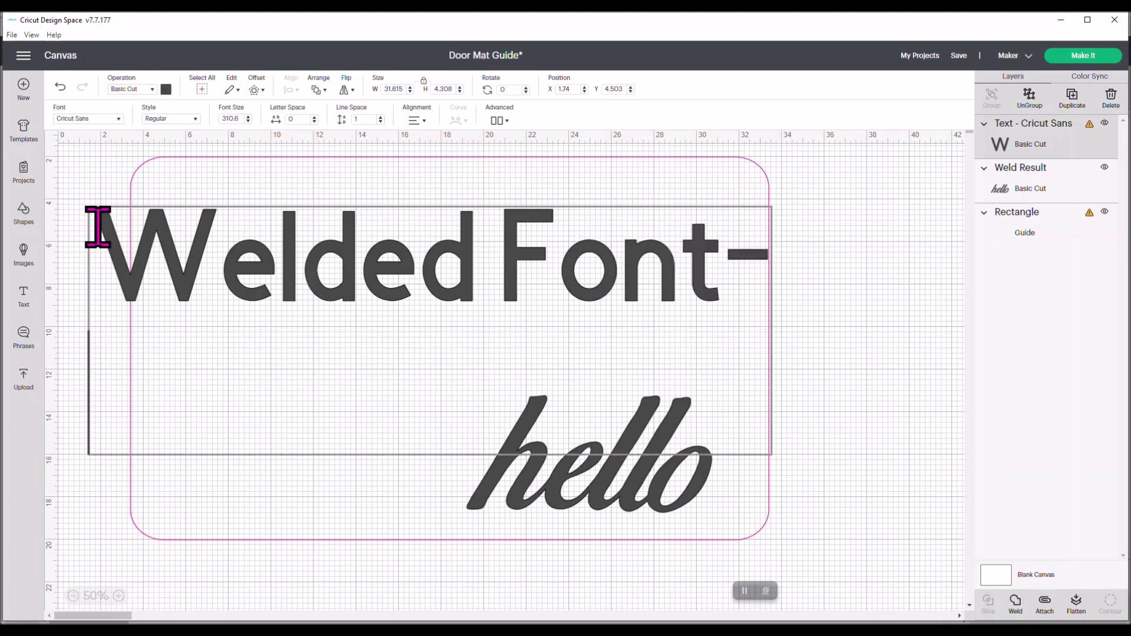
type("Birtds")
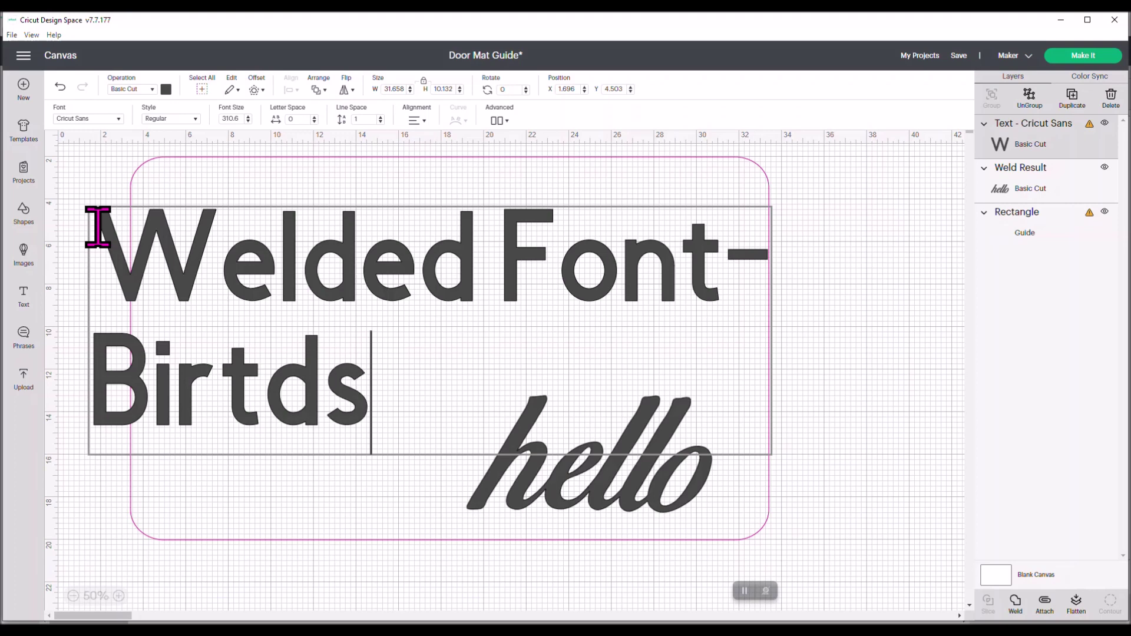
key("BackSpace")
key("BackSpace")
key("BackSpace")
type("ds of ")
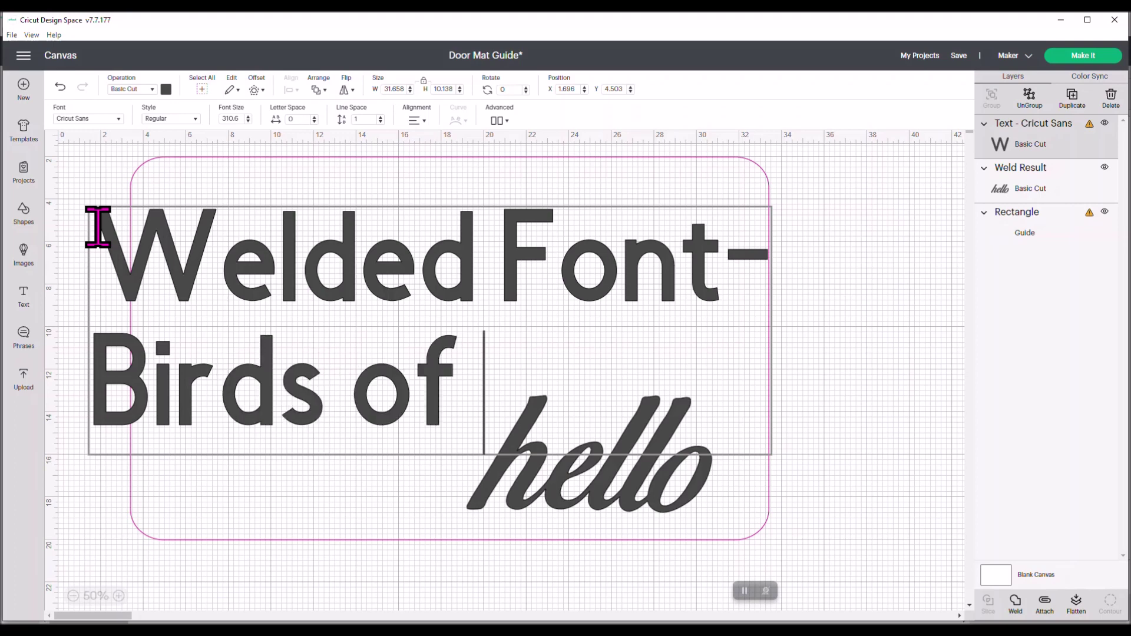
type("Pra")
key("BackSpace")
key("BackSpace")
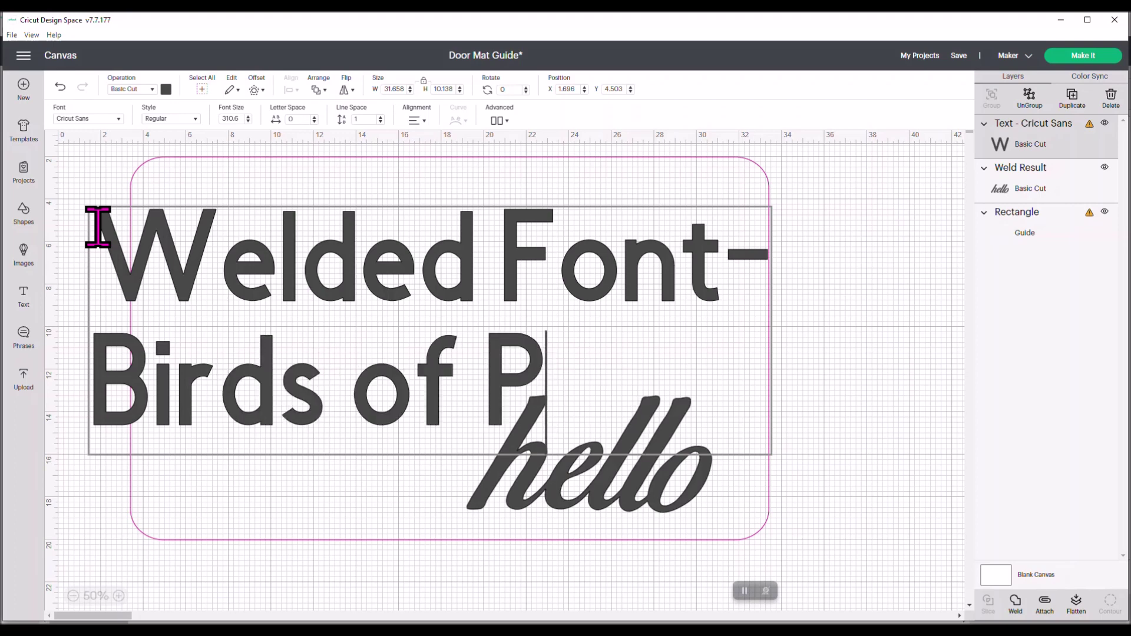
type("aradize")
key("BackSpace")
key("BackSpace")
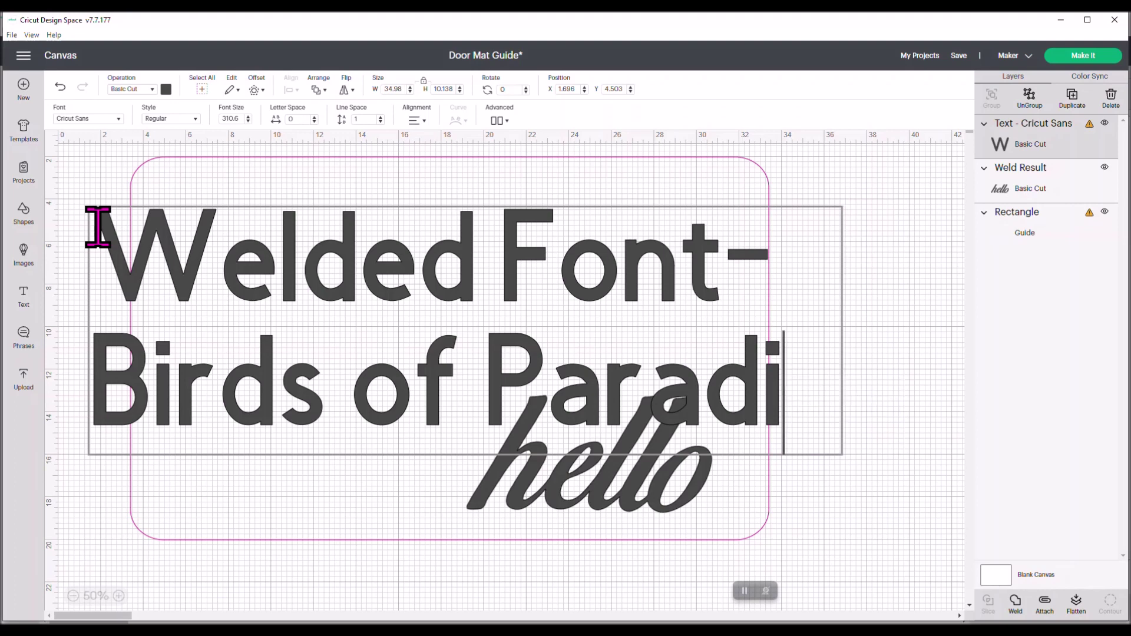
type("se")
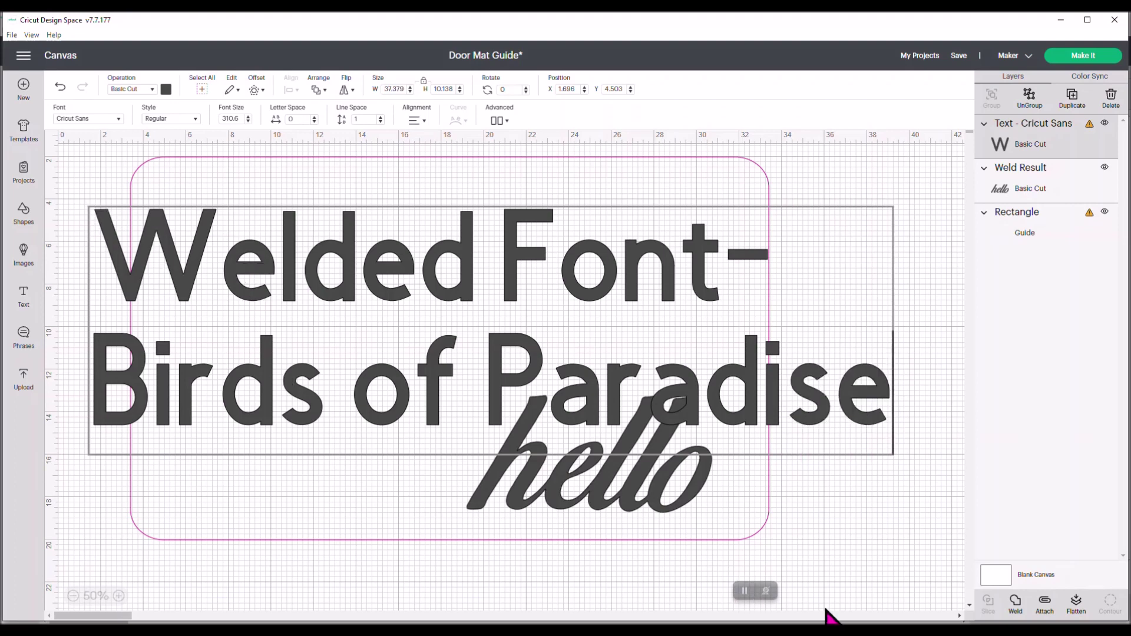
left_click(896, 458)
Step: Shrink the note to about font size 156 and move it to the centre of the mat
left_click(877, 407)
left_click_drag(894, 434, 503, 326)
left_click_drag(356, 303, 574, 250)
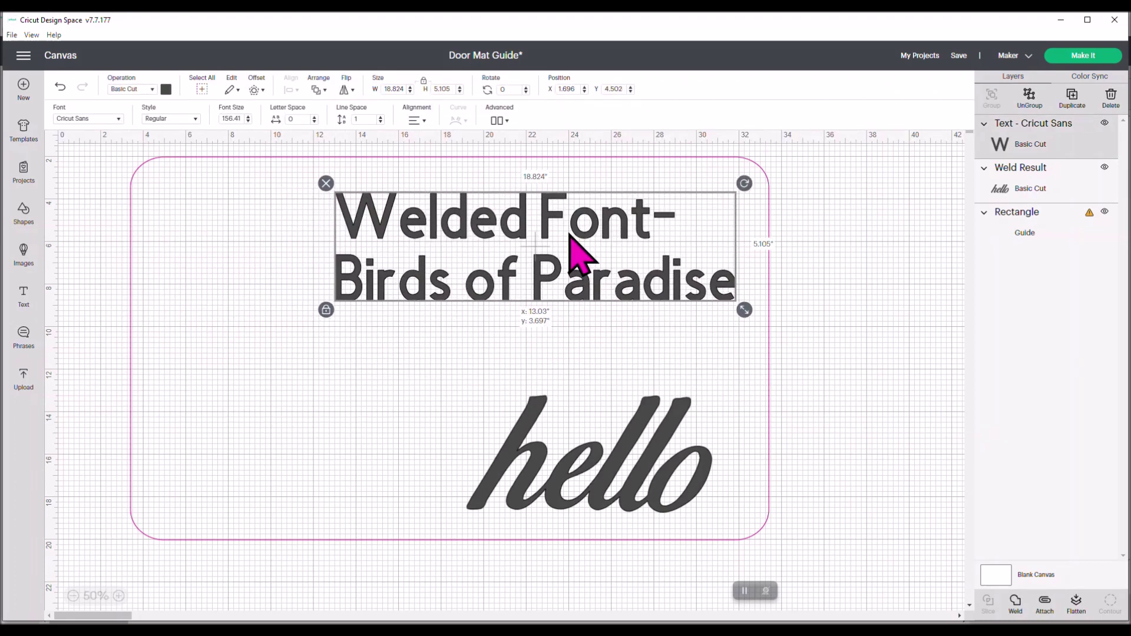
Step: Set the note's operation to Guide and nudge it slightly right and down
left_click(152, 90)
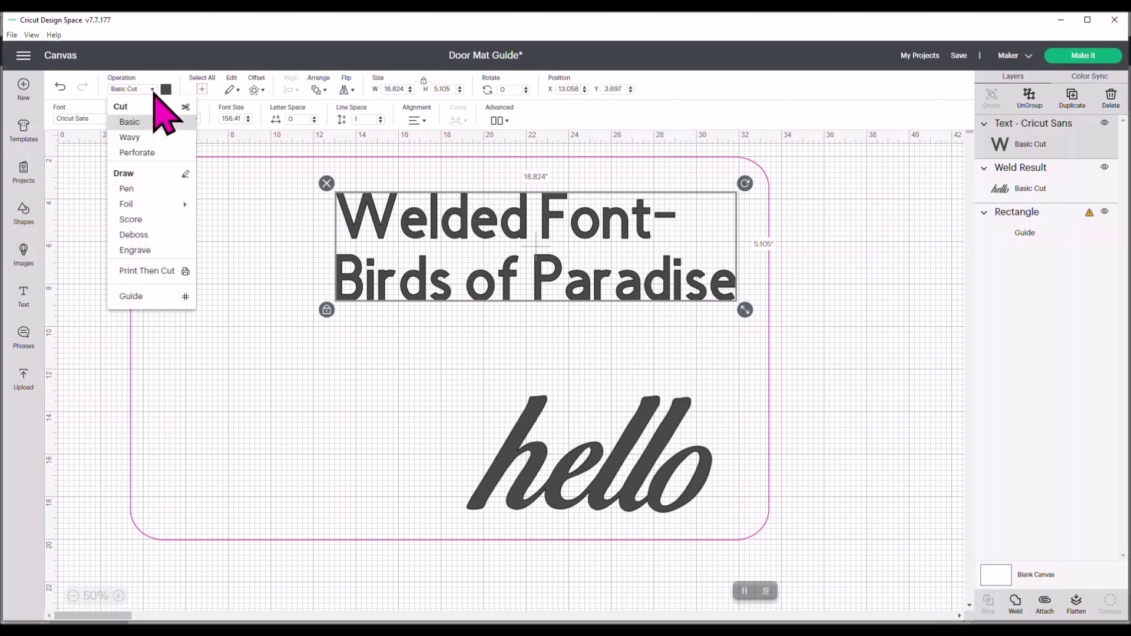
left_click(131, 297)
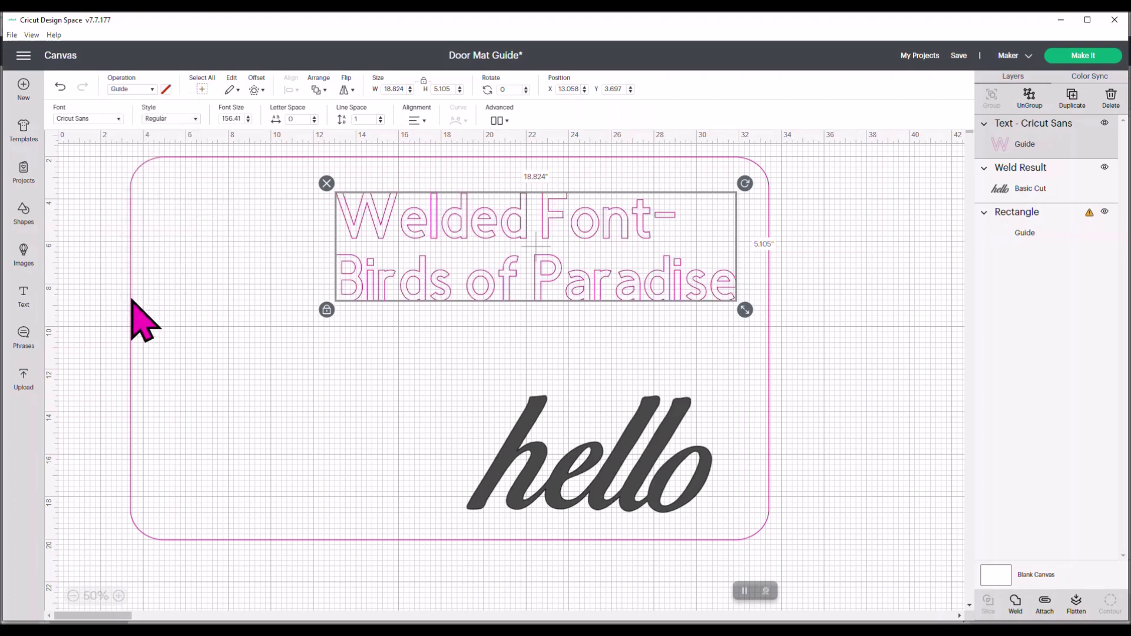
left_click(400, 377)
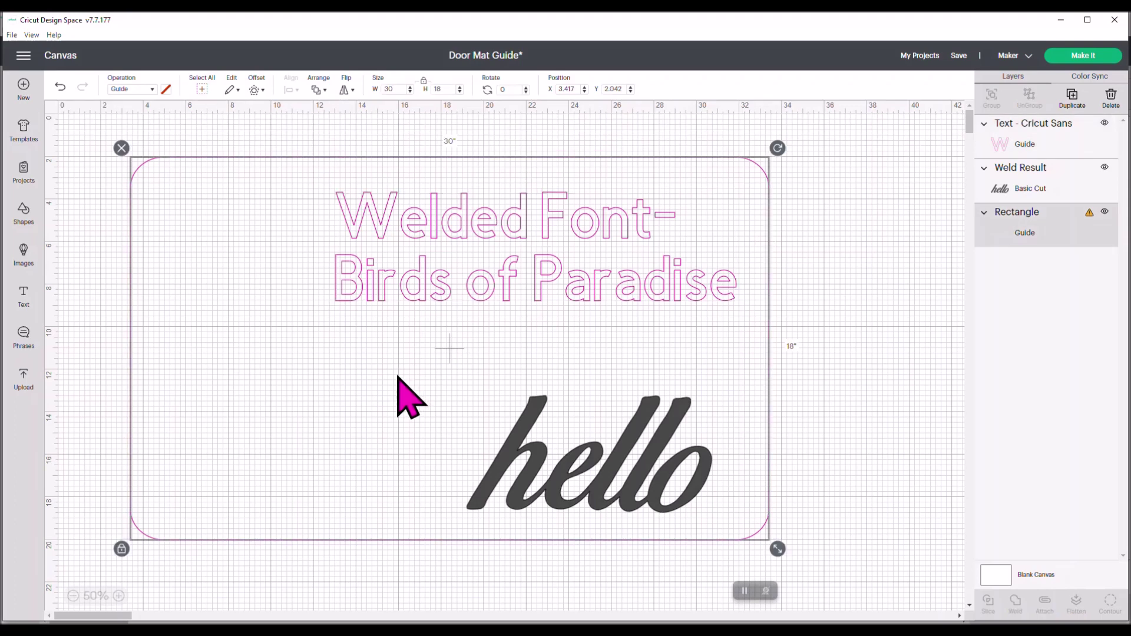
left_click(568, 281)
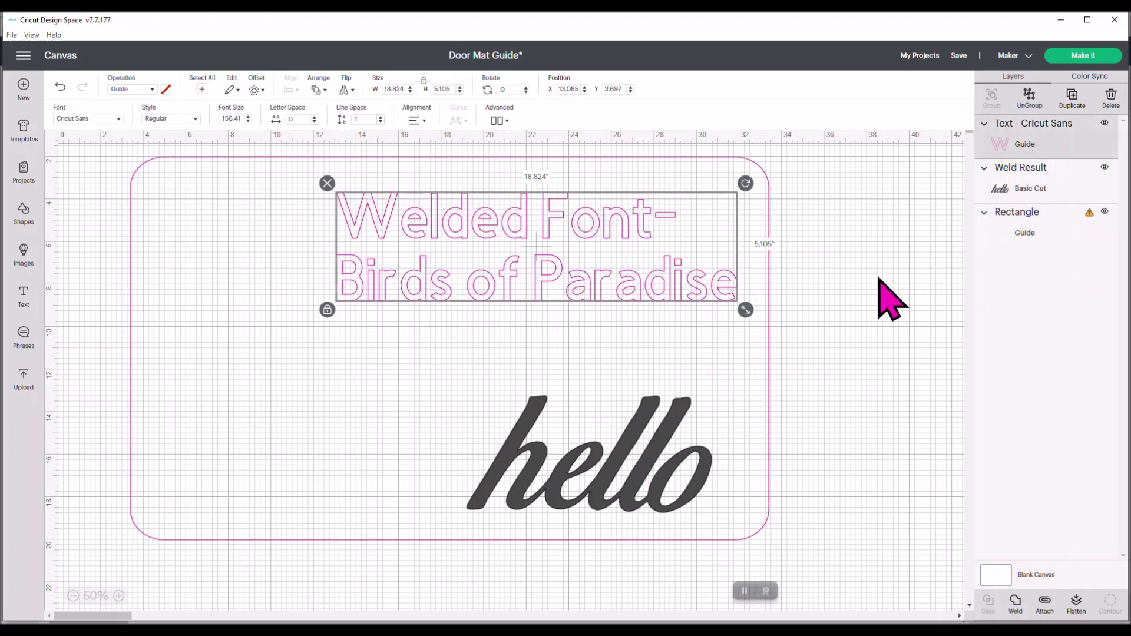
left_click_drag(610, 264, 616, 266)
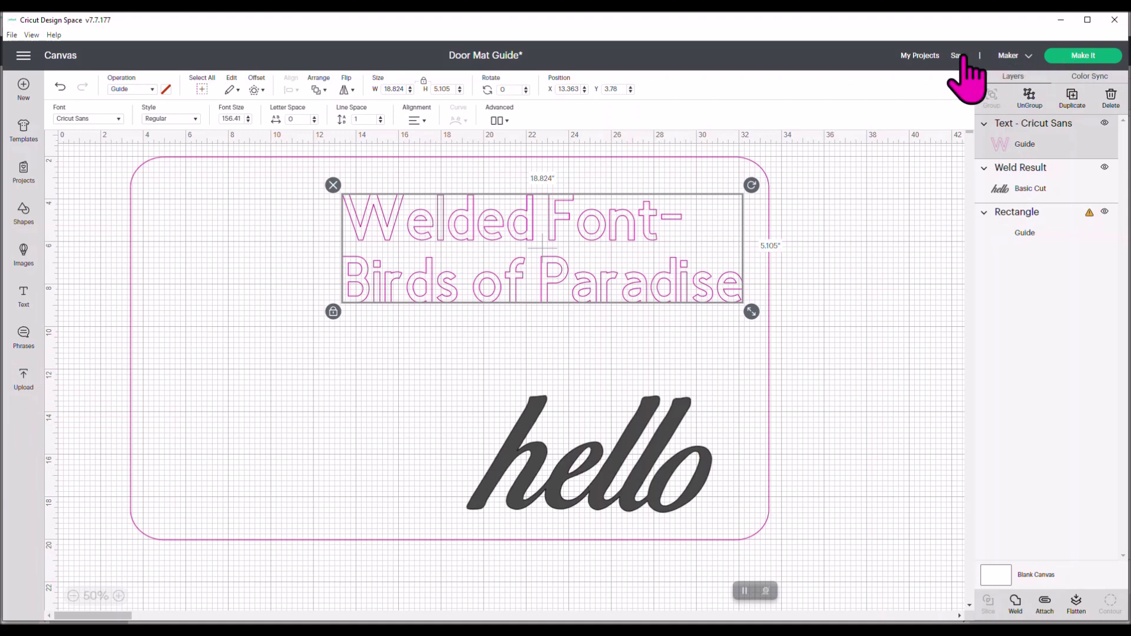
Step: Save As 'Door Mat Guide with Hello' in the My Guides collection, then view My Projects
mouse_move(964, 57)
left_click(977, 87)
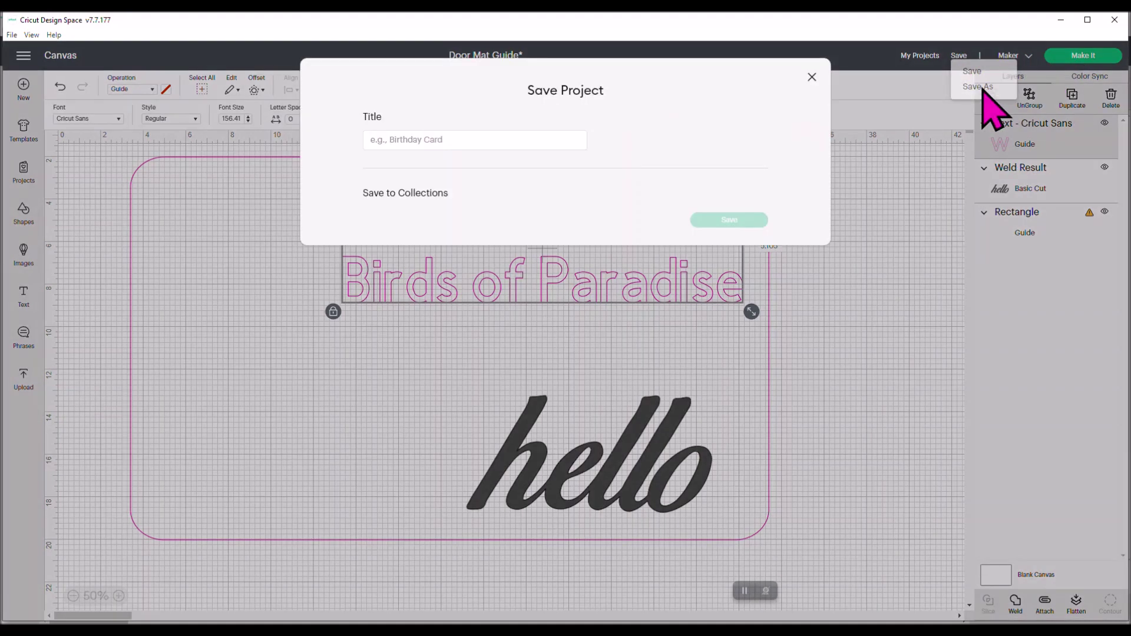
left_click(455, 139)
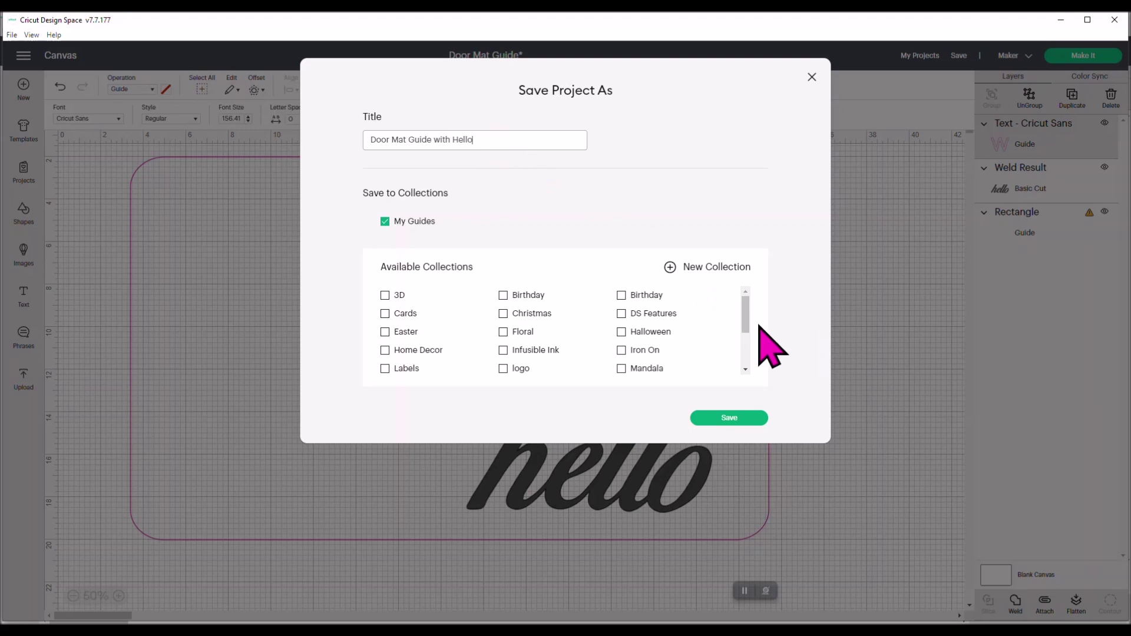
left_click_drag(746, 319, 747, 354)
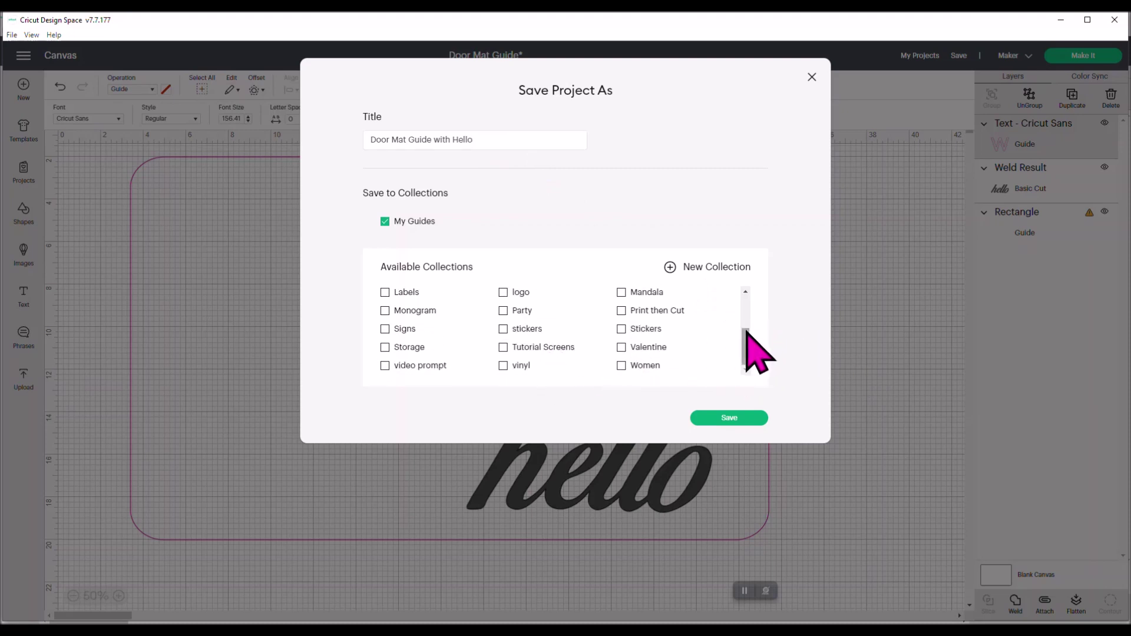
left_click_drag(745, 340, 744, 326)
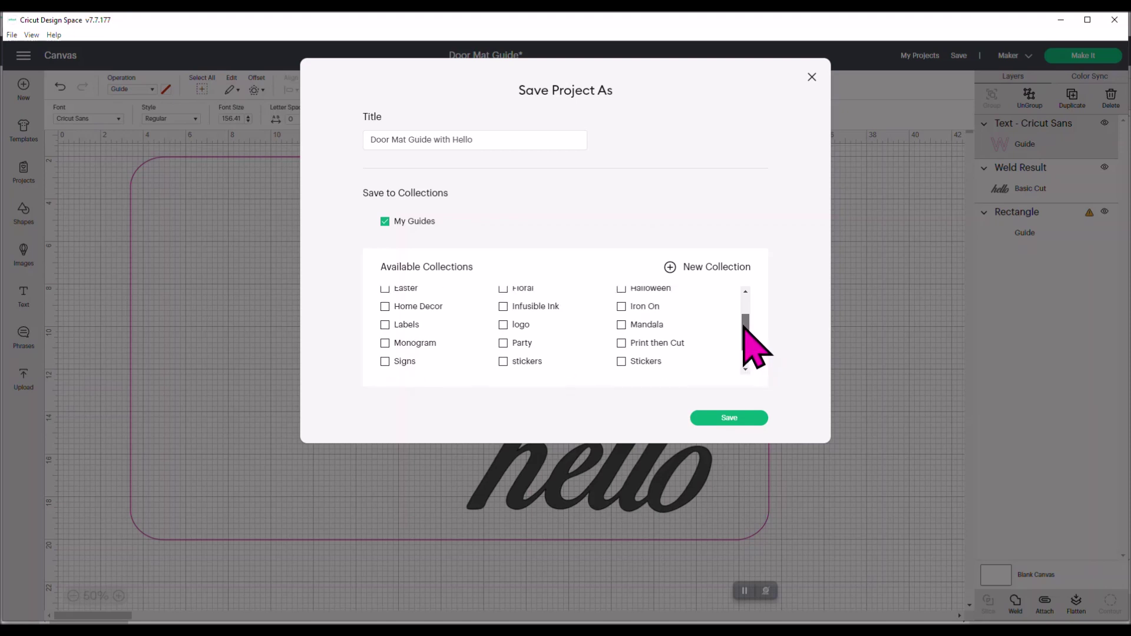
left_click(729, 418)
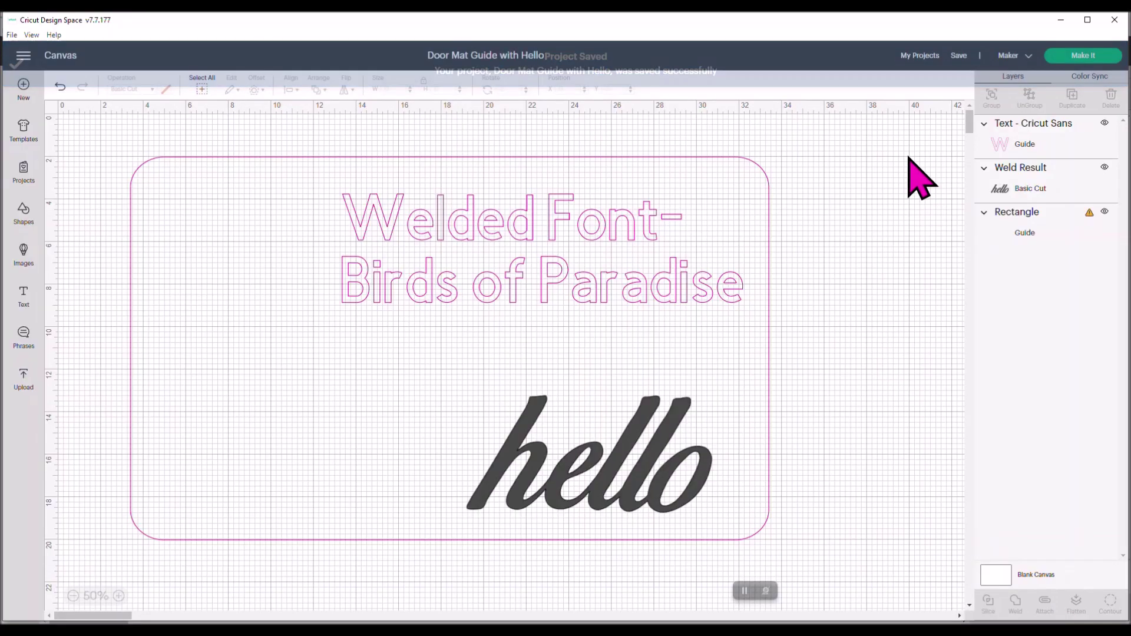
left_click(919, 56)
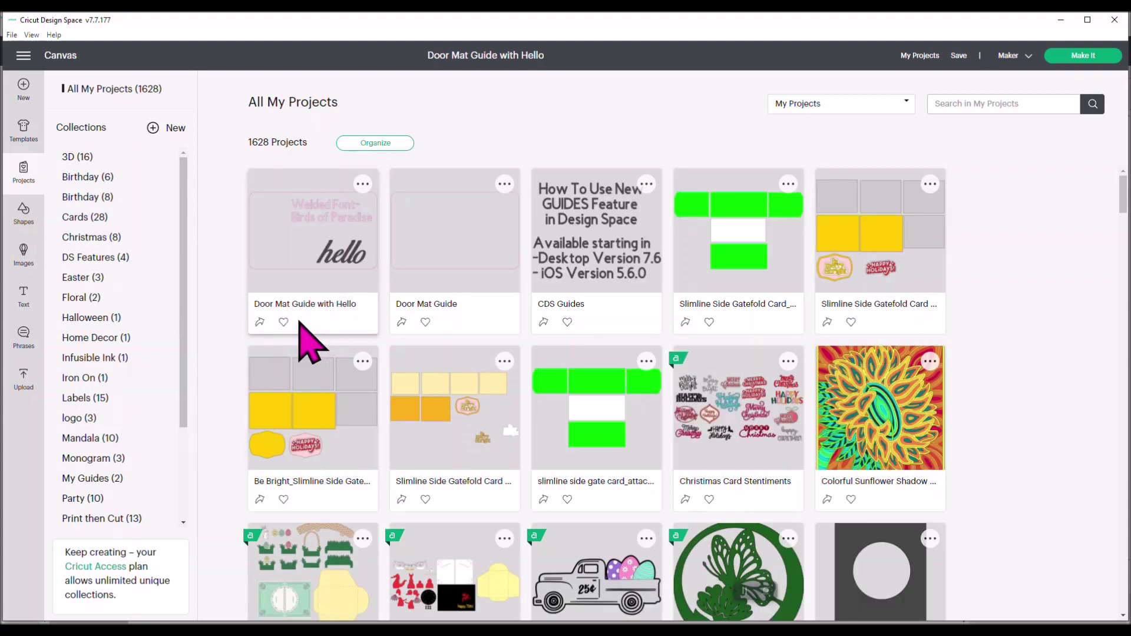
left_click(318, 295)
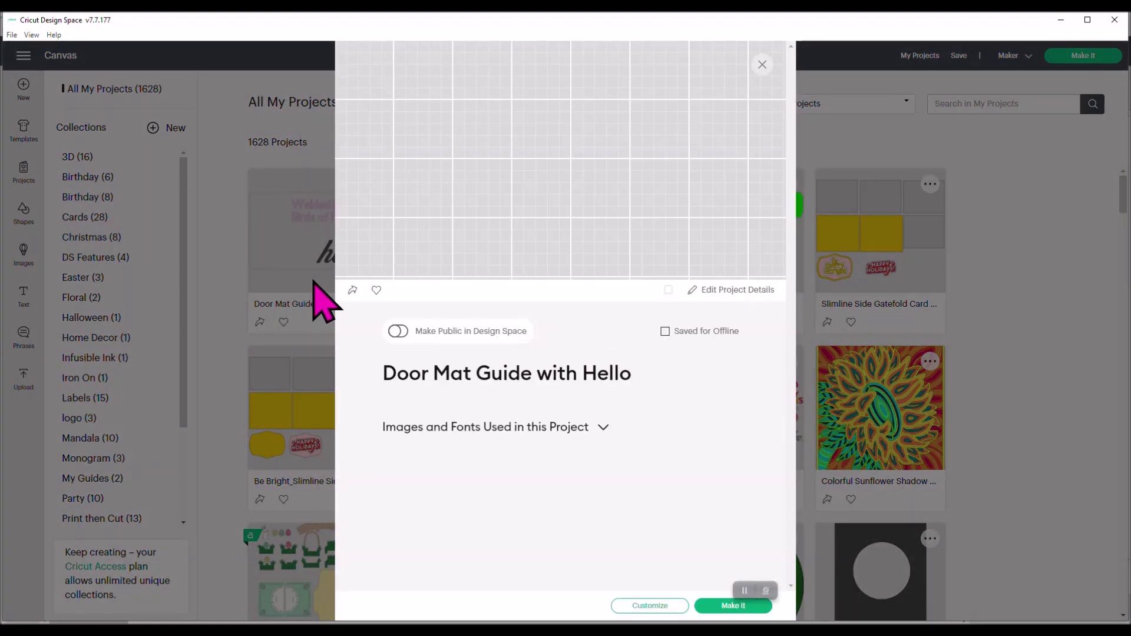
left_click(583, 451)
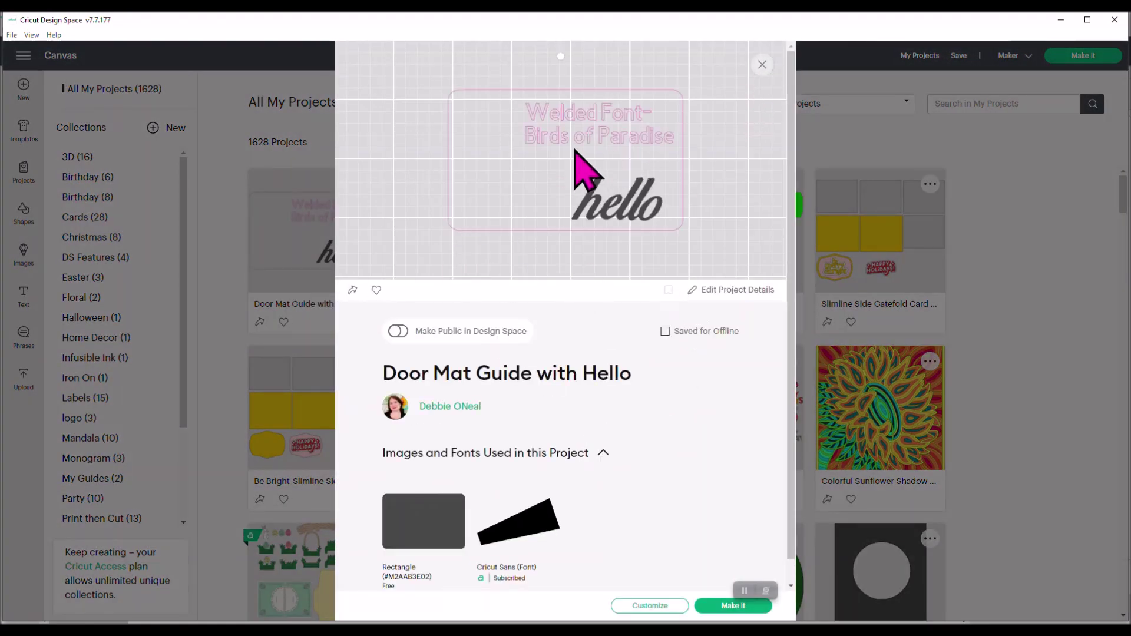
left_click(760, 65)
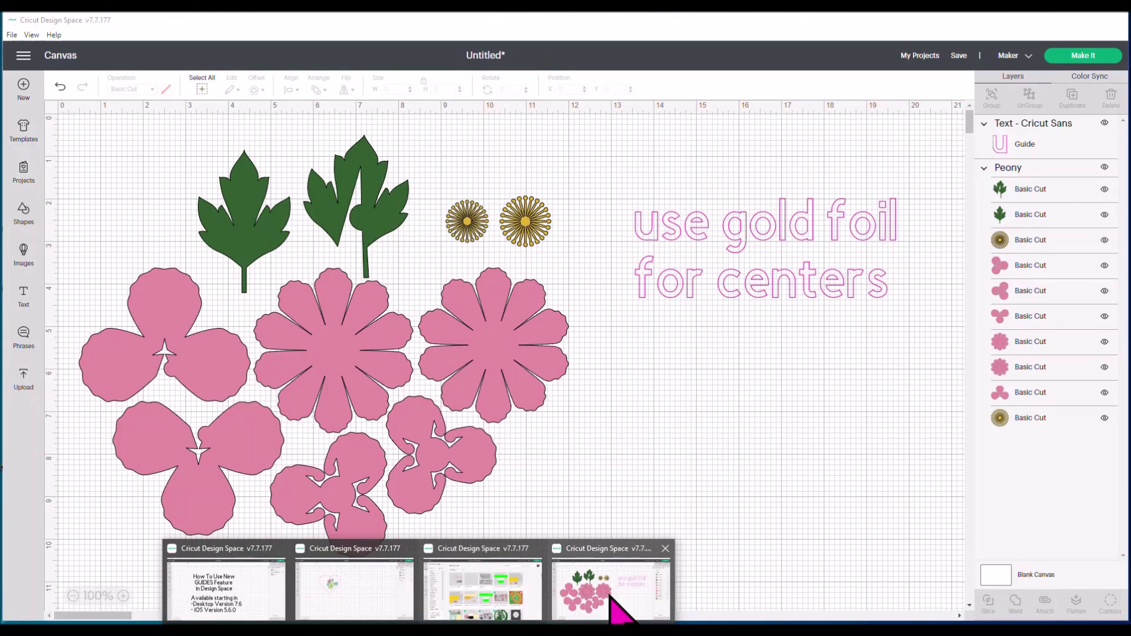
Step: Bring up the Peony design with its 'use gold foil for centers' note and start saving it
left_click(613, 596)
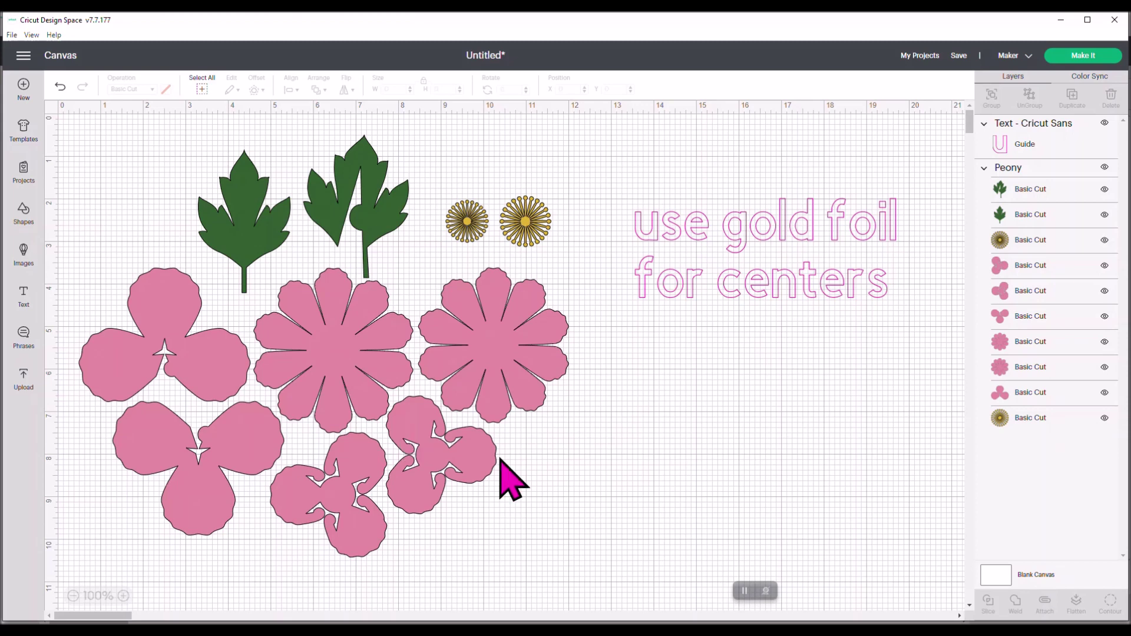
left_click(538, 487)
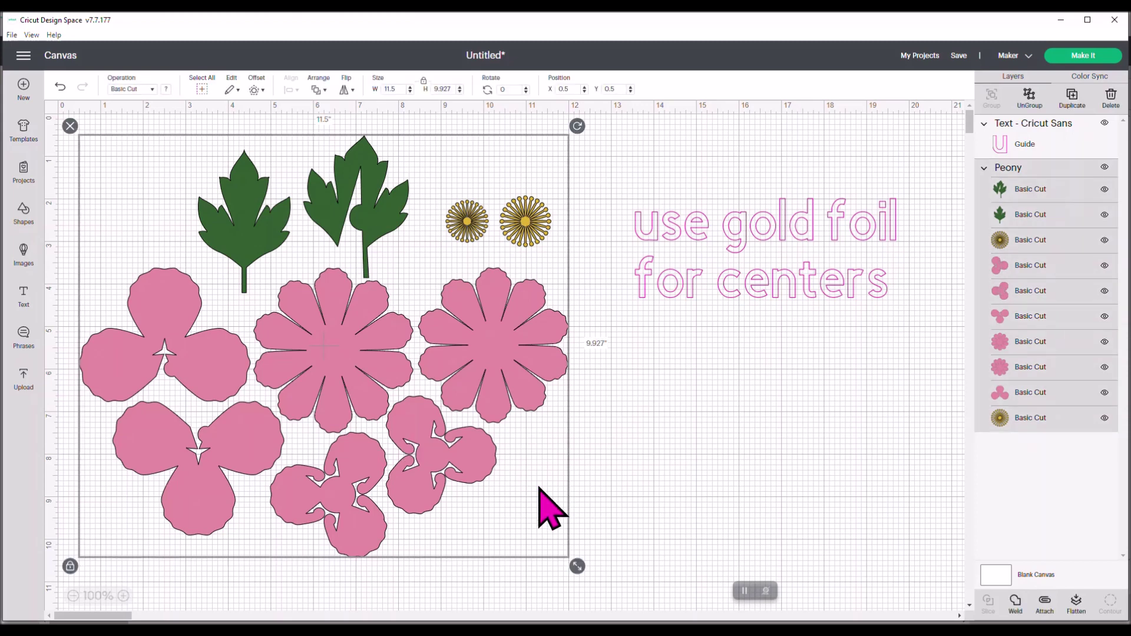
left_click(625, 447)
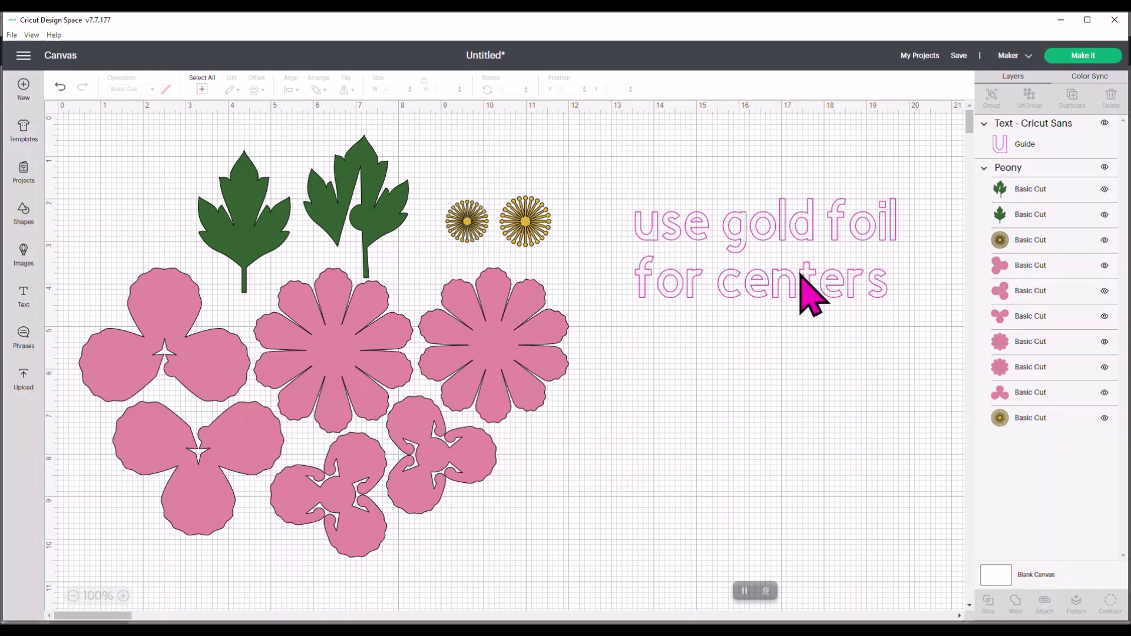
left_click(958, 55)
Step: Title the project 'Peony', add it to the Floral collection, save, and view My Projects
left_click(476, 142)
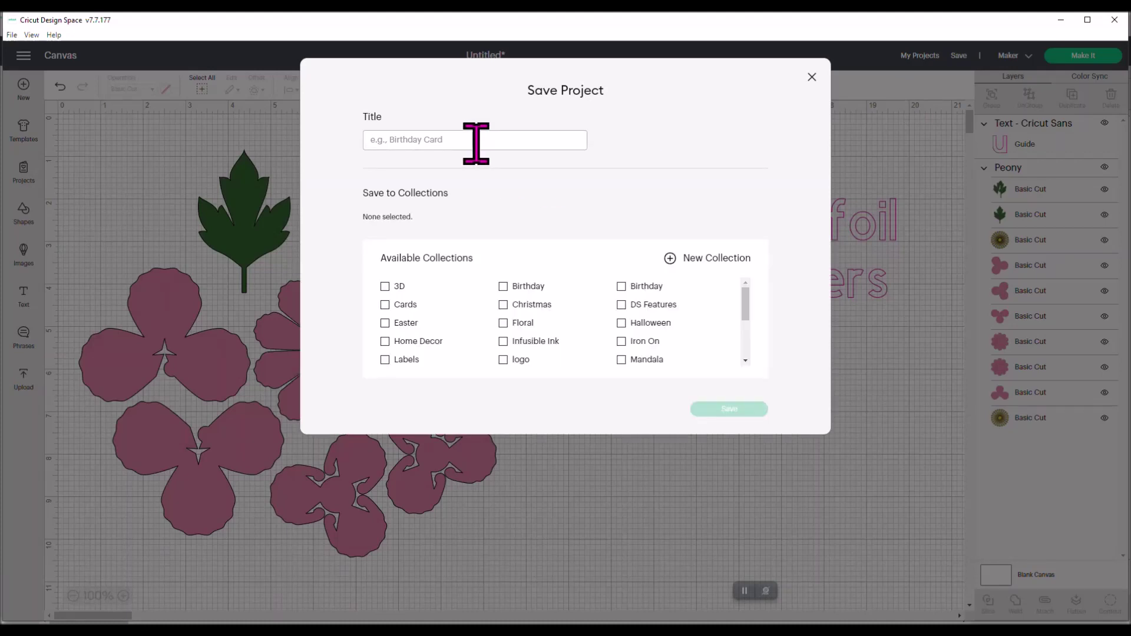
type("Poe")
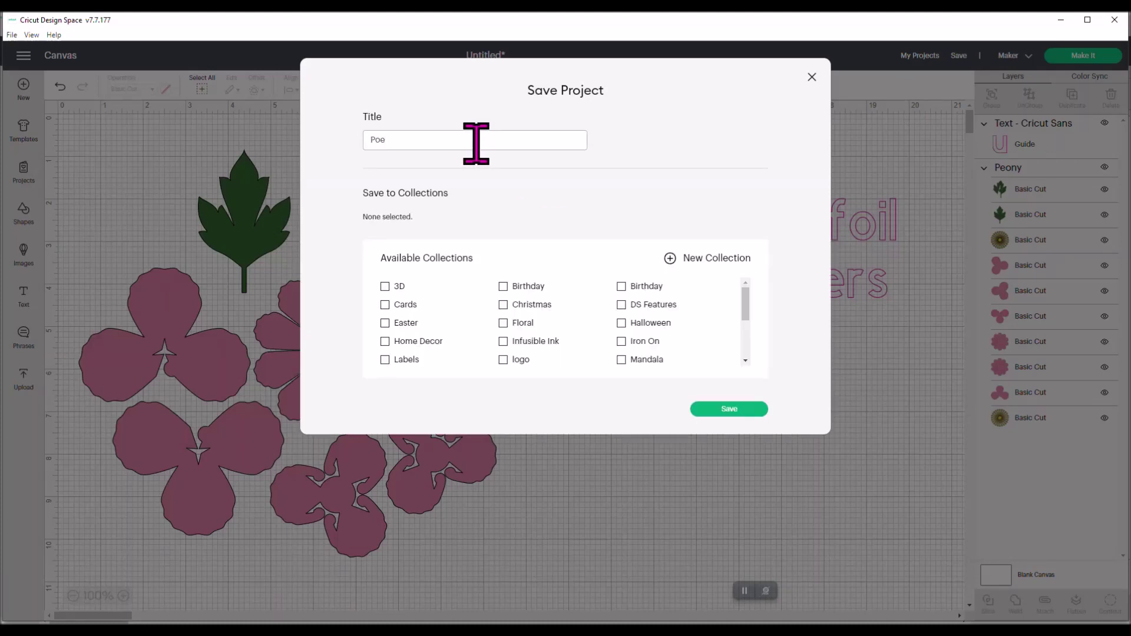
key("BackSpace")
key("BackSpace")
type("eony")
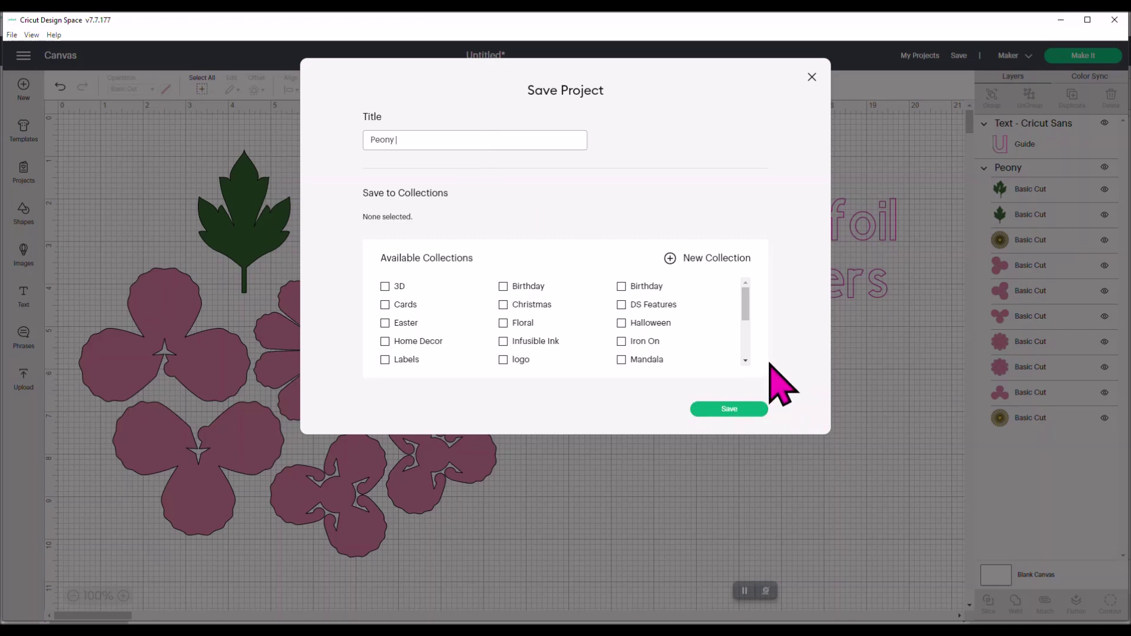
left_click(502, 322)
left_click(733, 417)
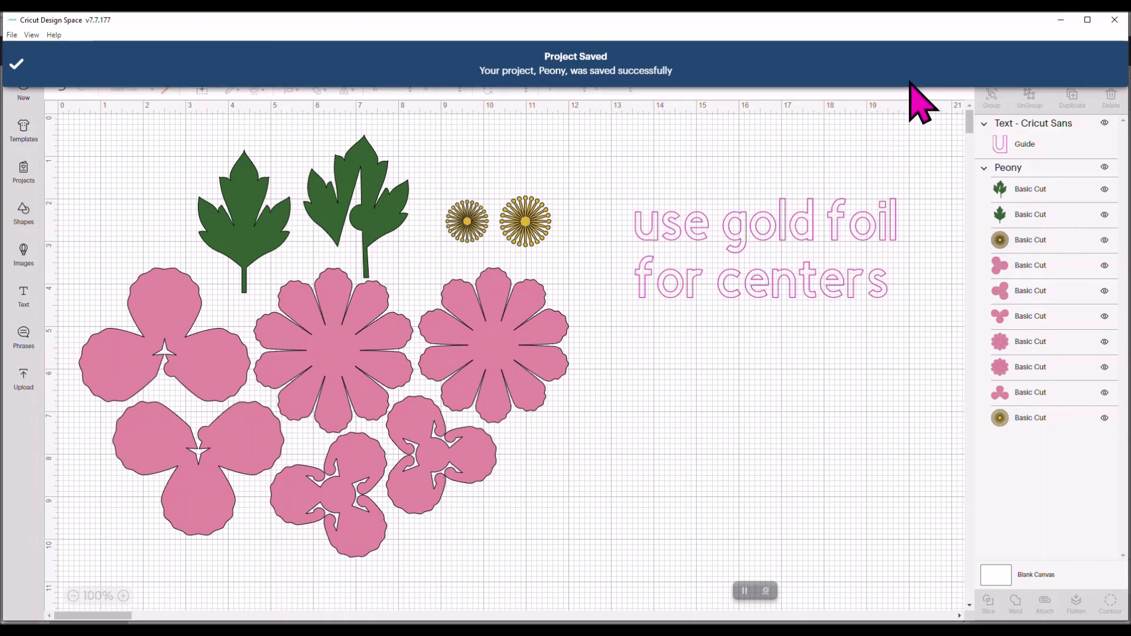
left_click(918, 55)
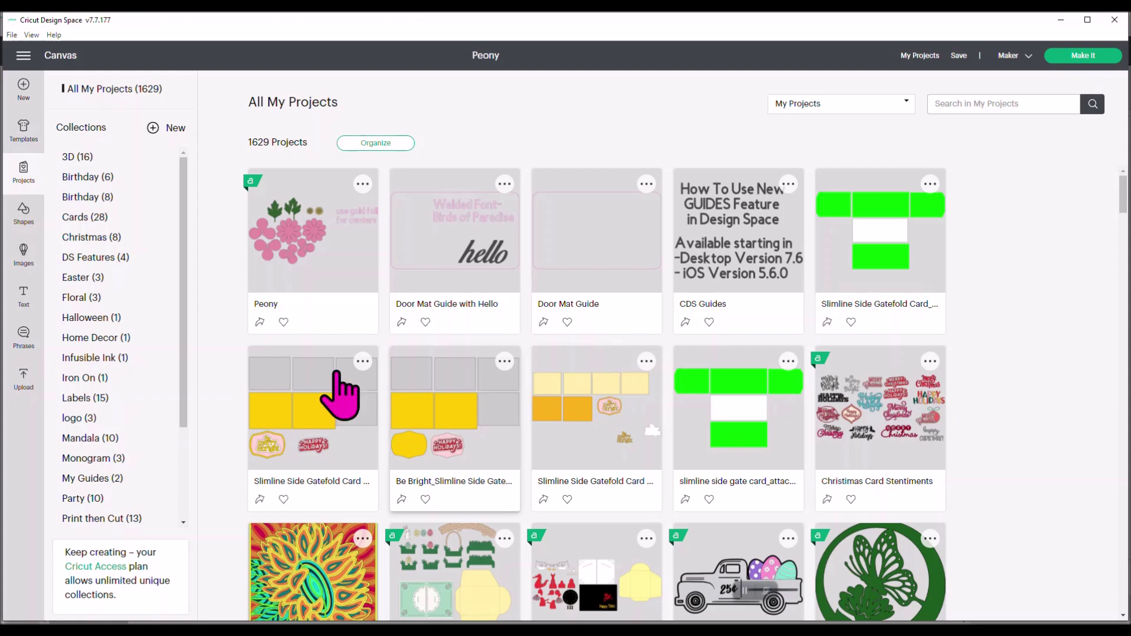
Step: Open the Peony project card and choose Customize to load it on the canvas
left_click(327, 292)
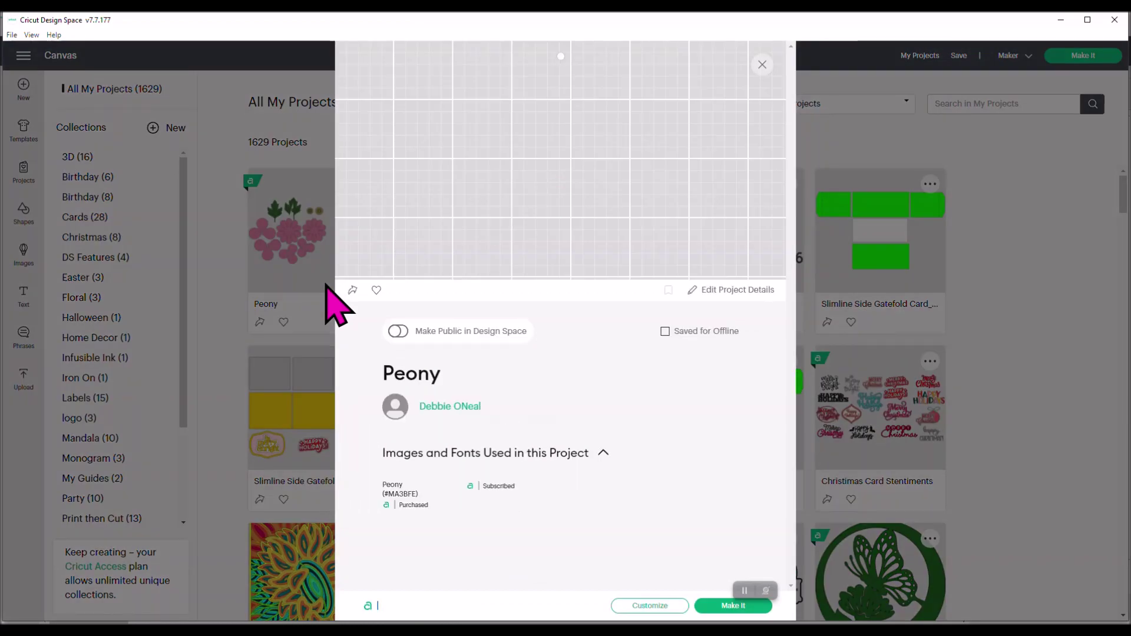
left_click(654, 607)
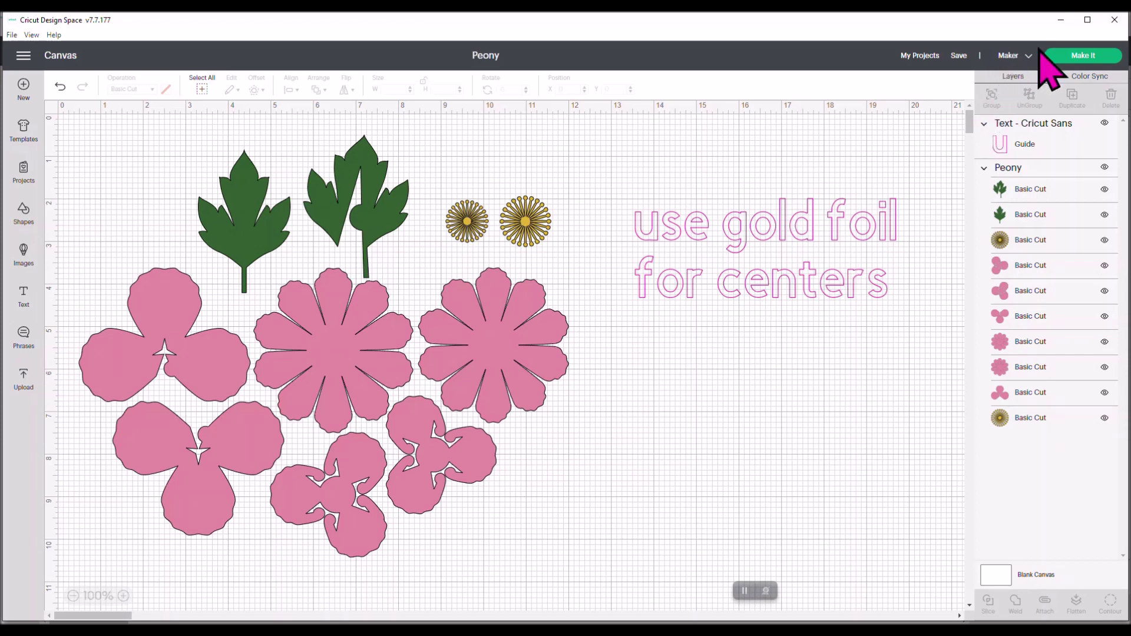
left_click(1079, 54)
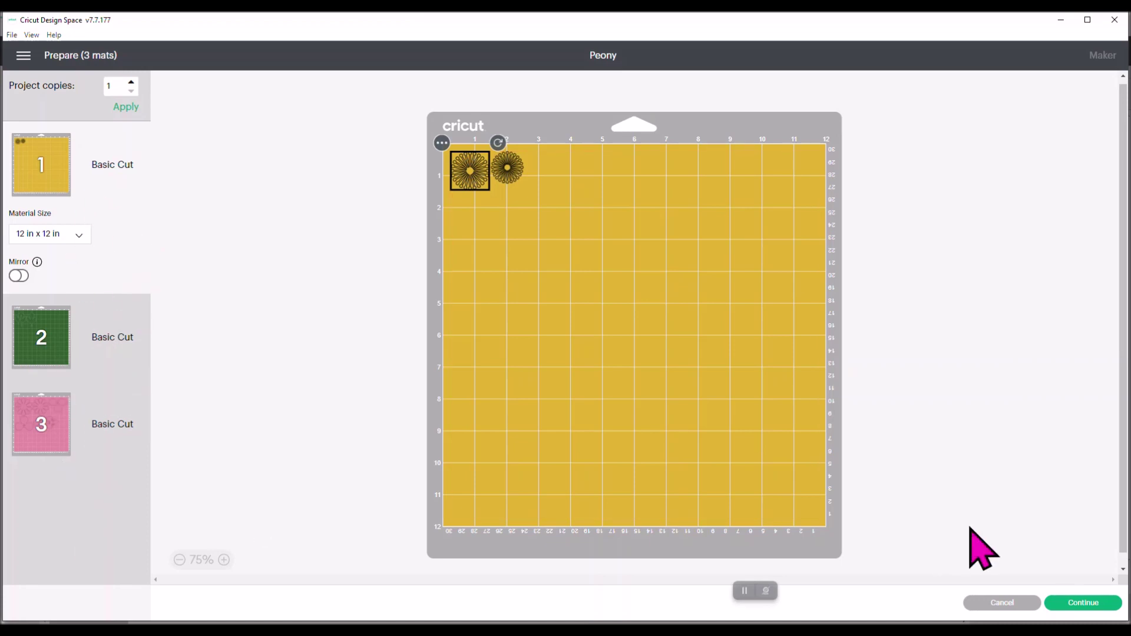
left_click(1002, 603)
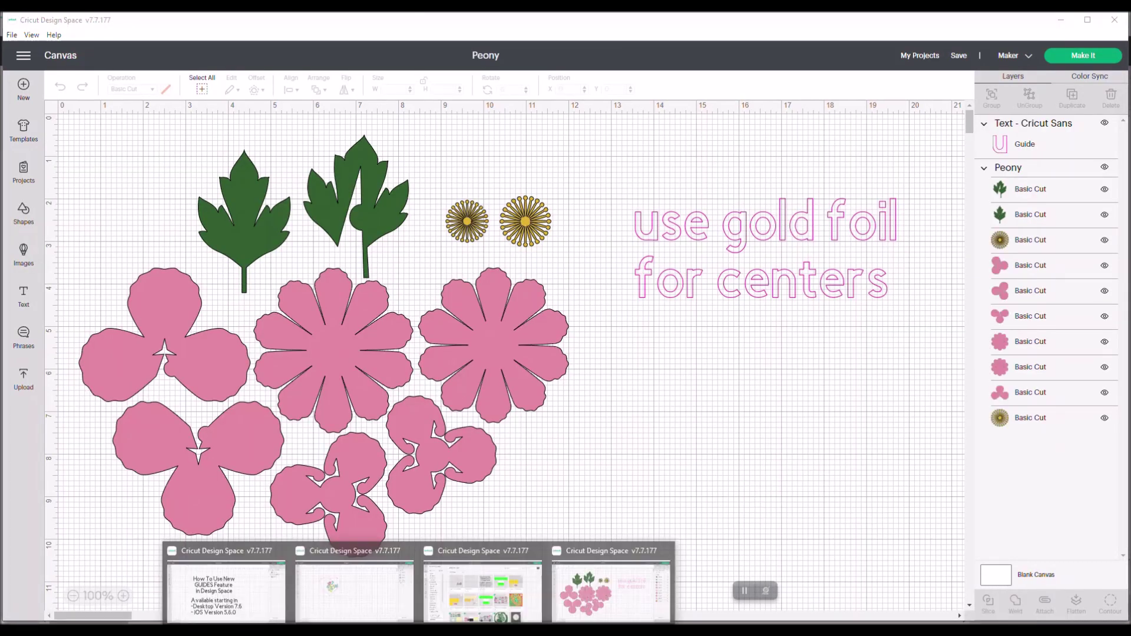
Step: Switch to the CDS Guides window showing the 'How To Use New GUIDES Feature' title
left_click(258, 607)
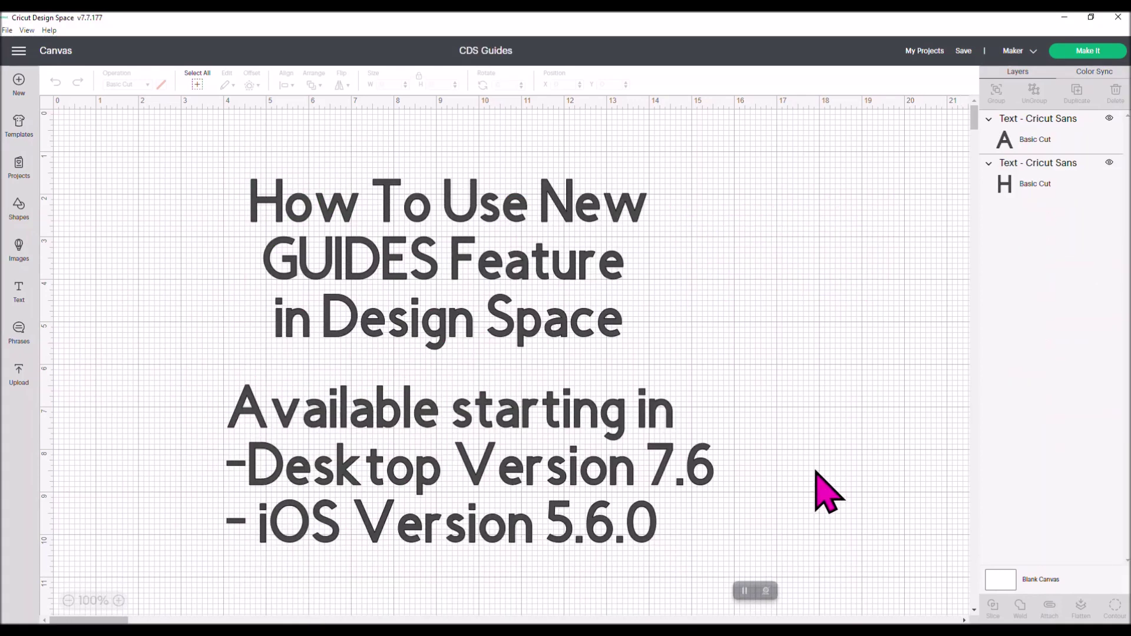